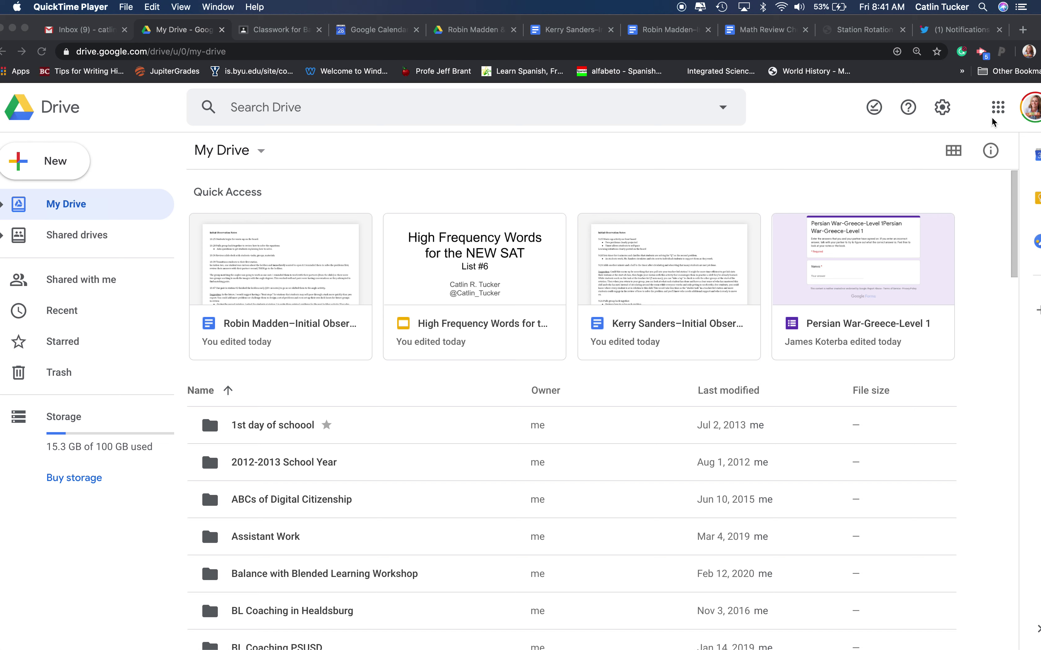
- Create a new blank Google Form from Google Drive's New menu
{"action": "left_click", "coordinate": [998, 109]}
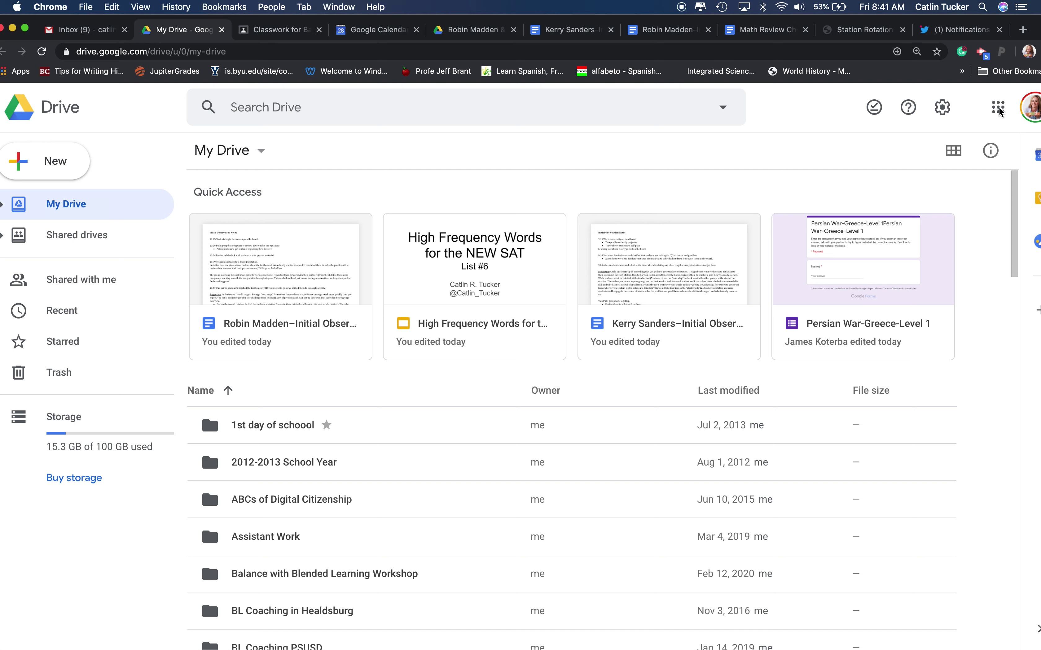
{"action": "left_click", "coordinate": [999, 111]}
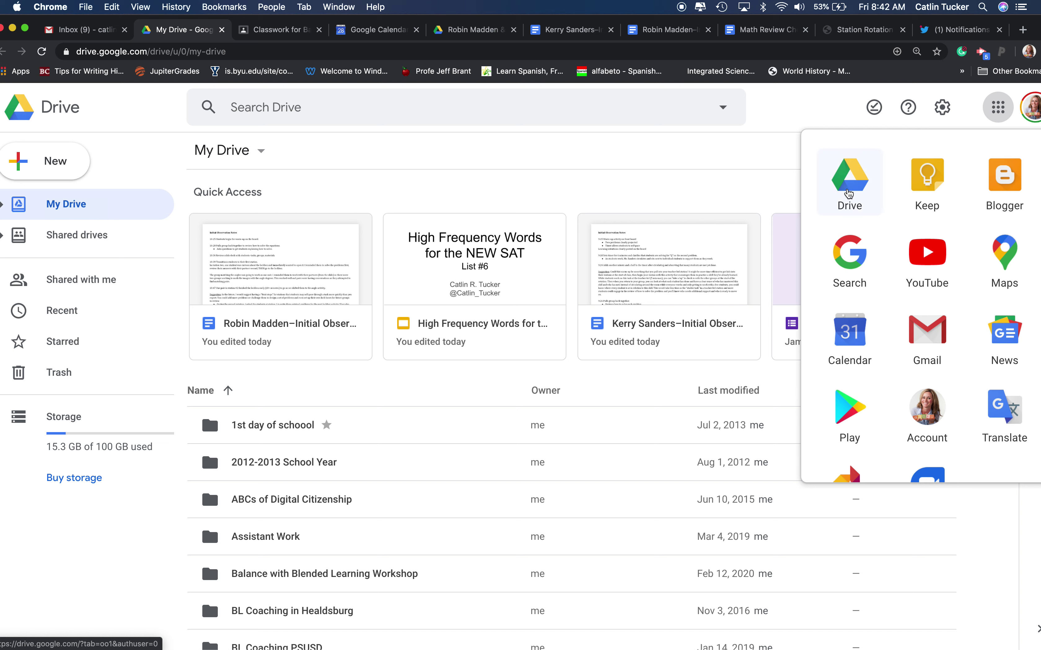
{"action": "left_click", "coordinate": [460, 181]}
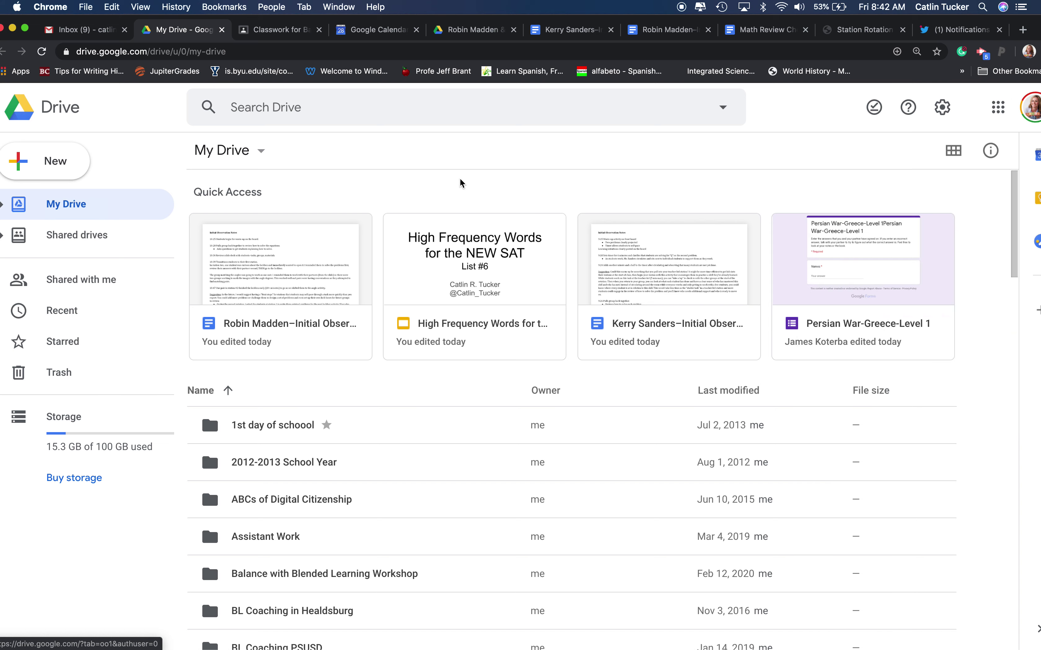
{"action": "left_click", "coordinate": [69, 163]}
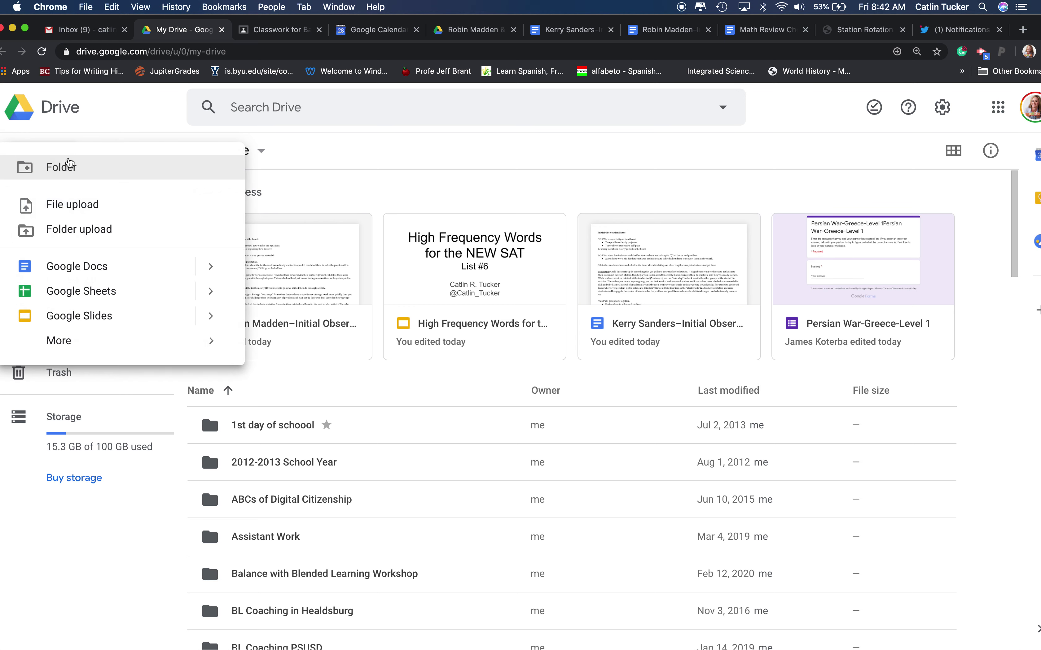
{"action": "mouse_move", "coordinate": [117, 349]}
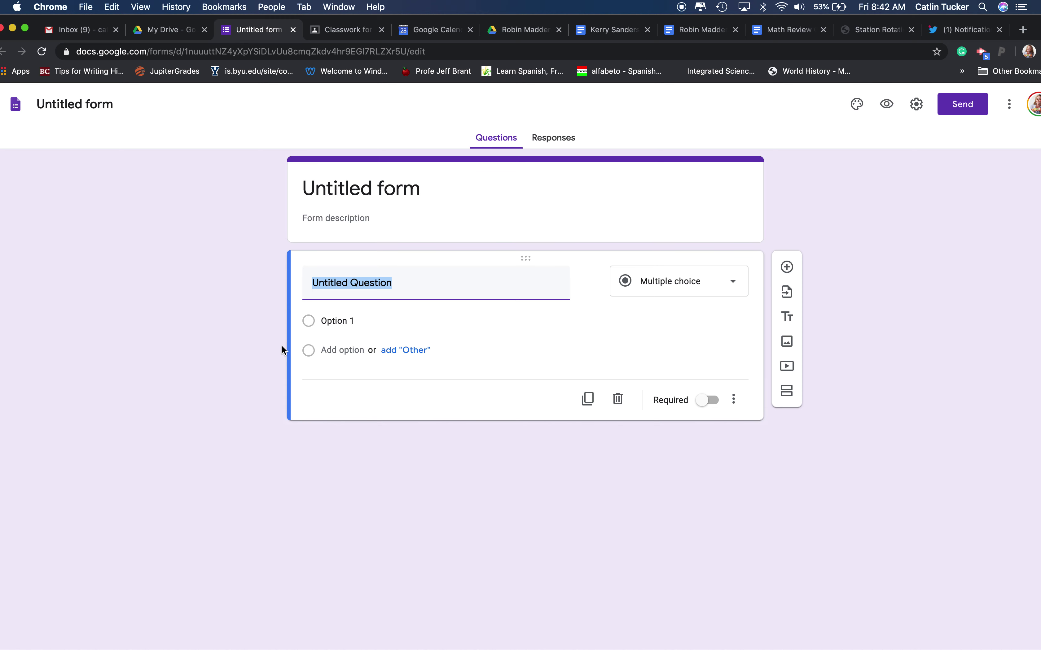
- Rename the untitled form to 'Tucker Math Review Lockbox'
{"action": "left_click", "coordinate": [62, 106]}
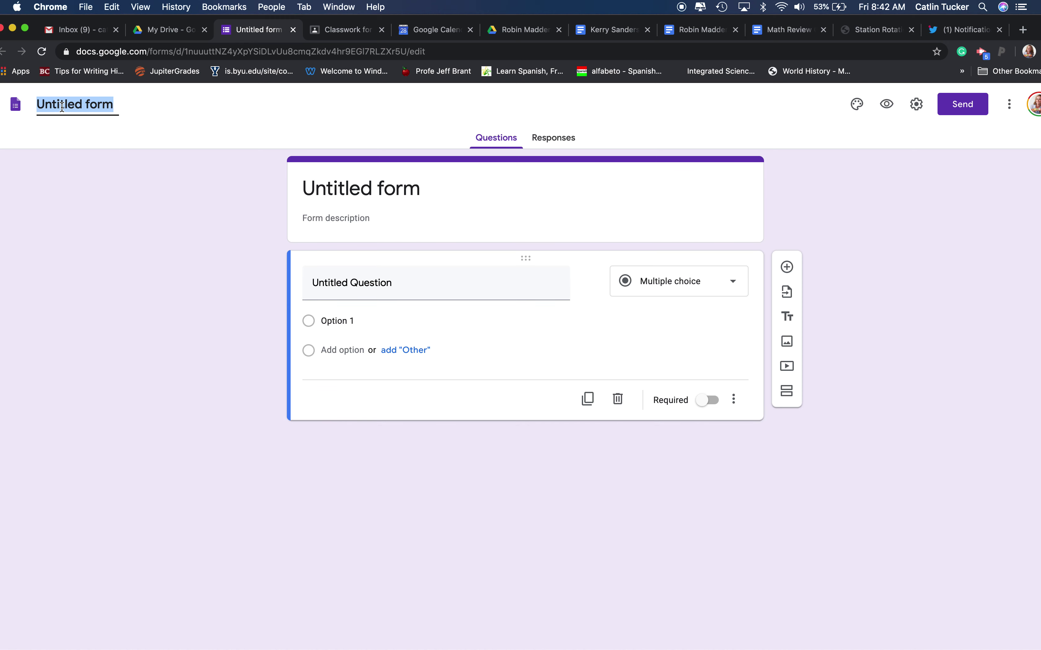
{"action": "type", "text": "Tucker"}
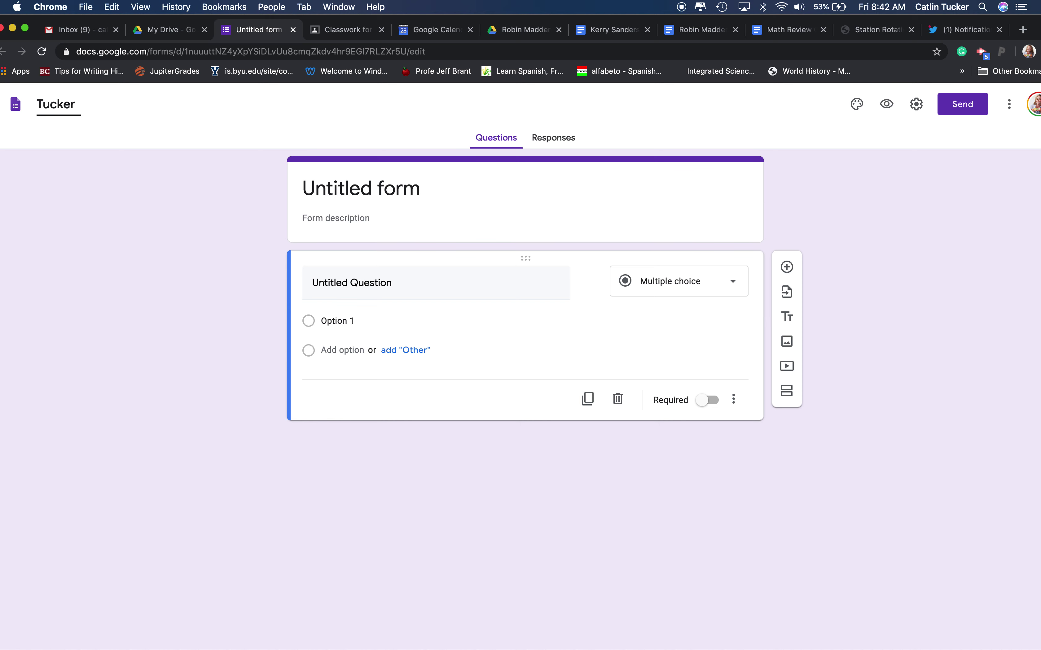
{"action": "type", "text": " Matyh"}
{"action": "key", "text": "BackSpace"}
{"action": "key", "text": "BackSpace"}
{"action": "type", "text": "h Review"}
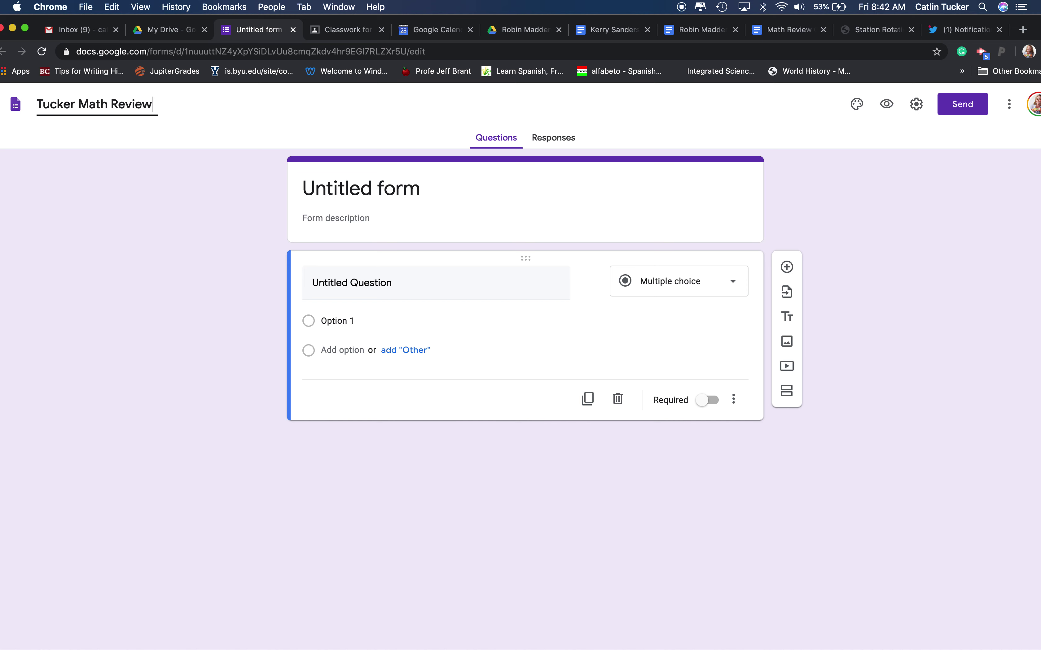
{"action": "type", "text": " Lockbox"}
{"action": "left_click", "coordinate": [361, 196]}
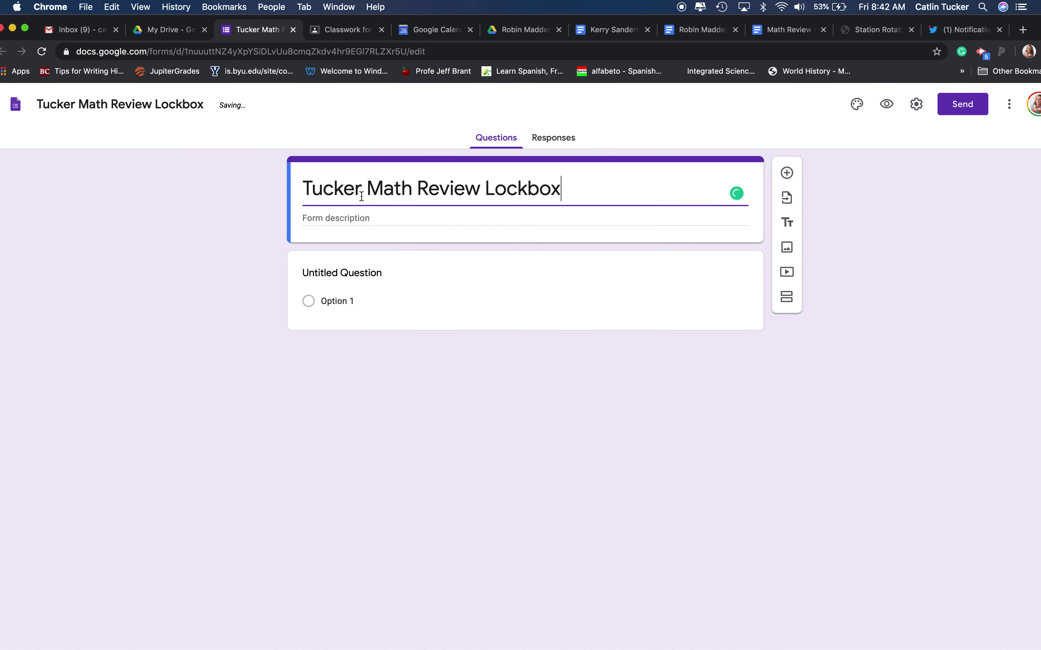
- Title the first question 'Name', make it required, and add a second section
{"action": "left_click", "coordinate": [351, 276]}
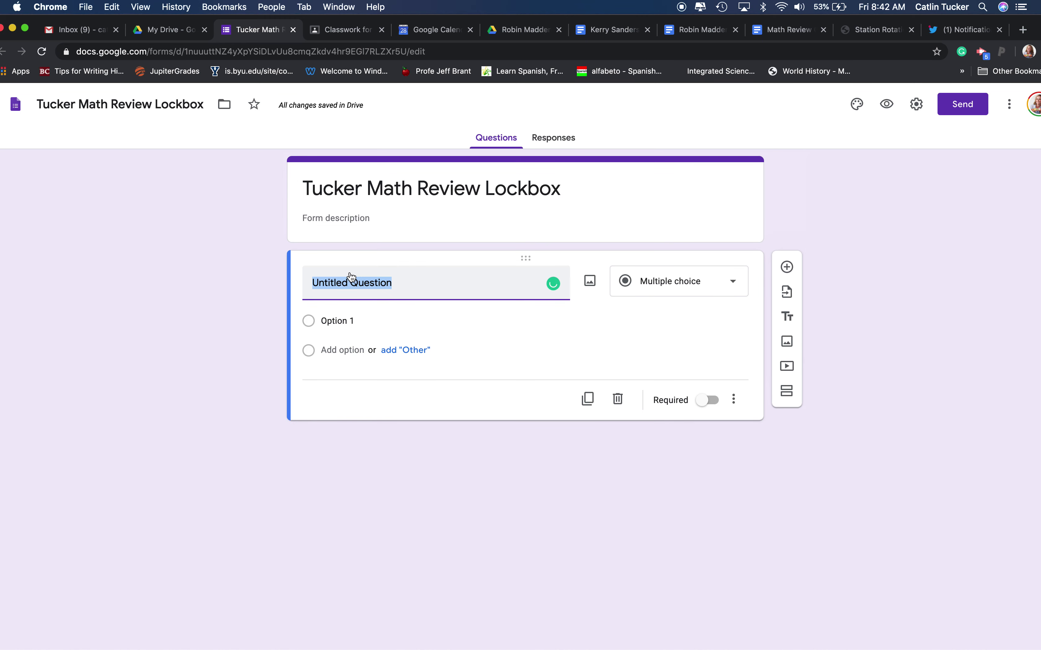
{"action": "type", "text": "Name"}
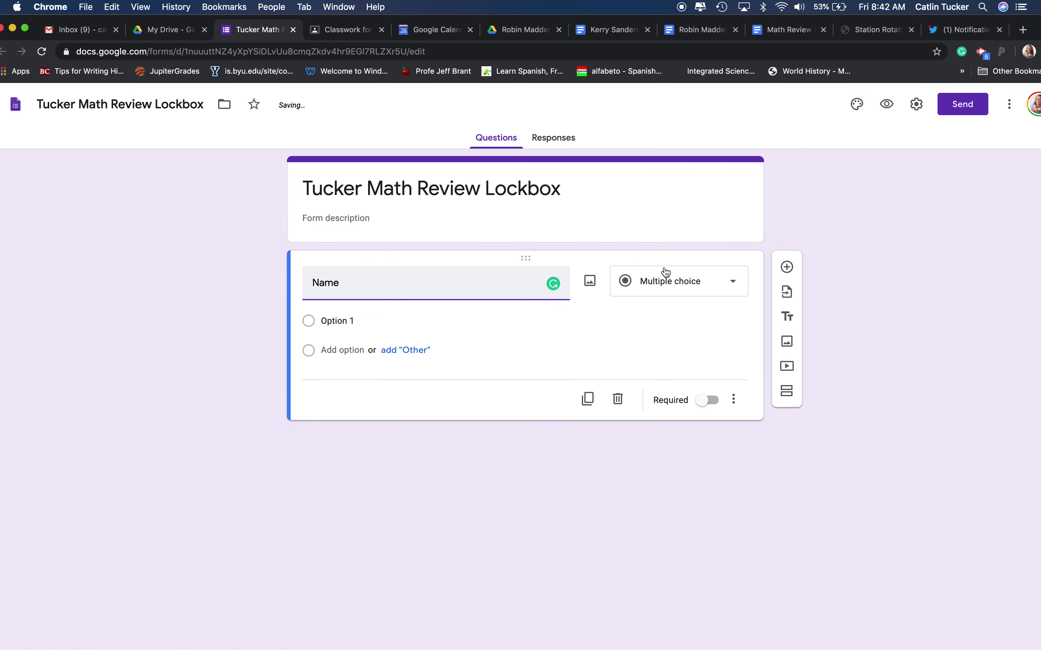
{"action": "left_click", "coordinate": [705, 381]}
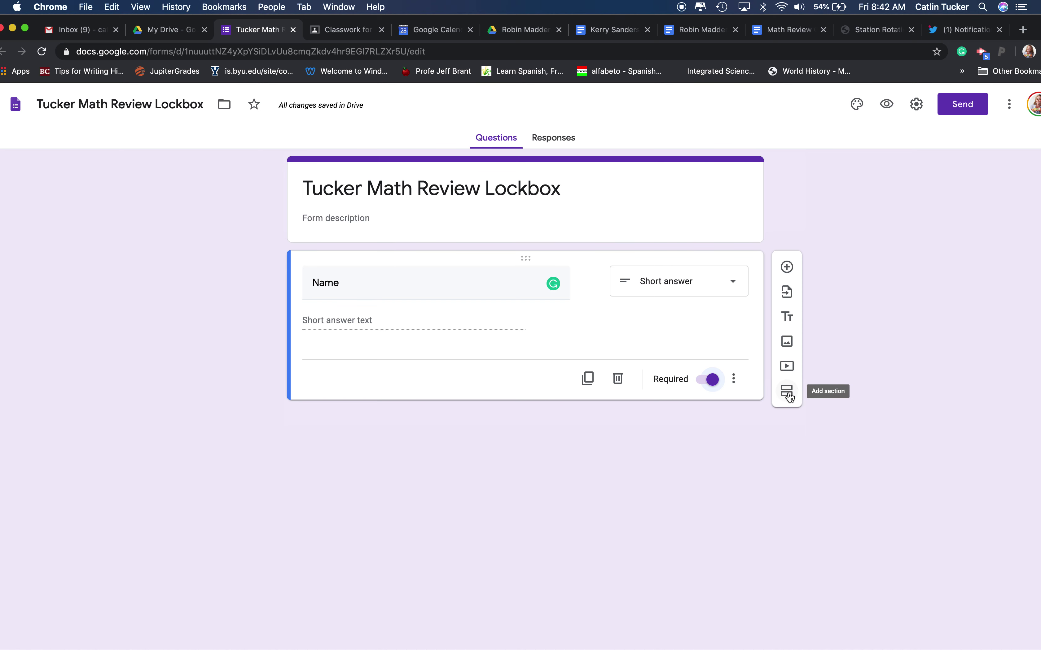
{"action": "left_click", "coordinate": [788, 397]}
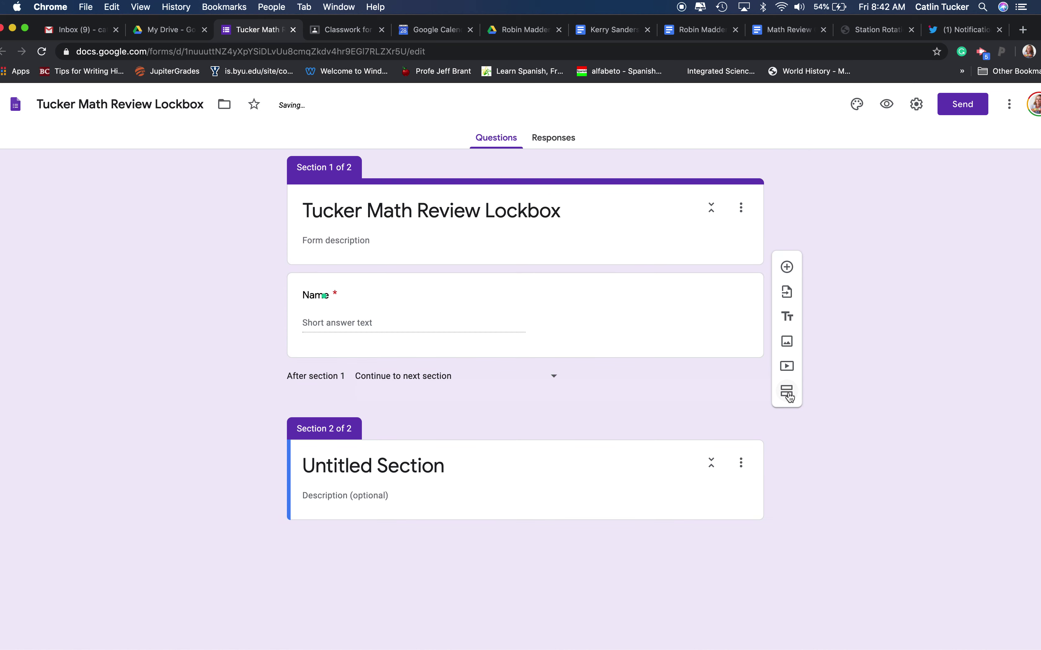
- Title section 2 'Question #1' and add a short-answer question beginning '5+'
{"action": "left_click", "coordinate": [431, 463]}
{"action": "type", "text": "Q"}
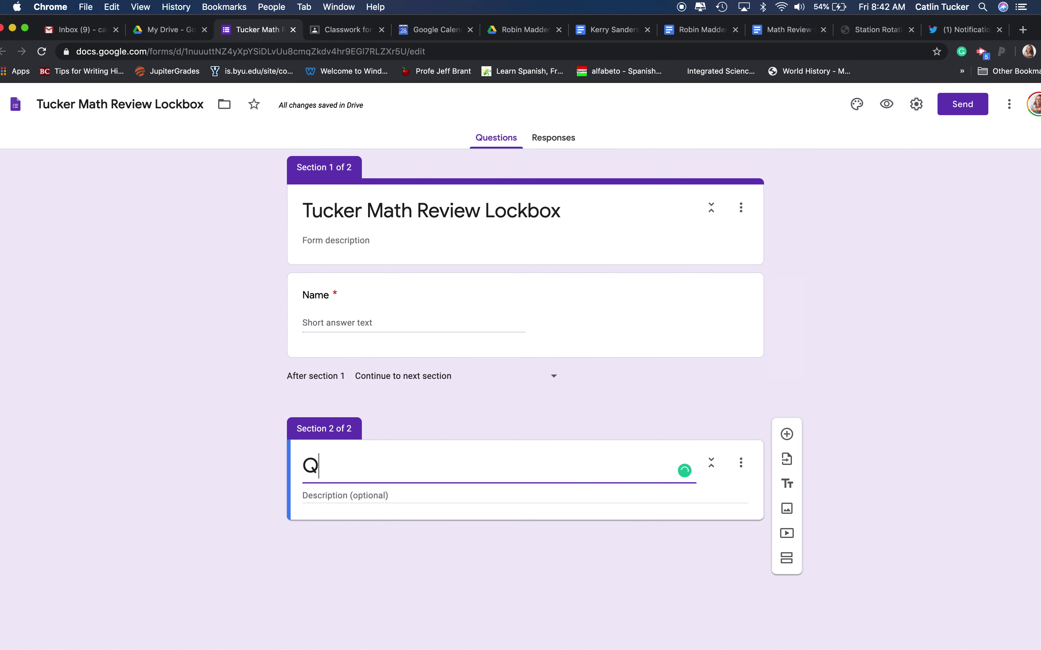
{"action": "type", "text": "uestion #1"}
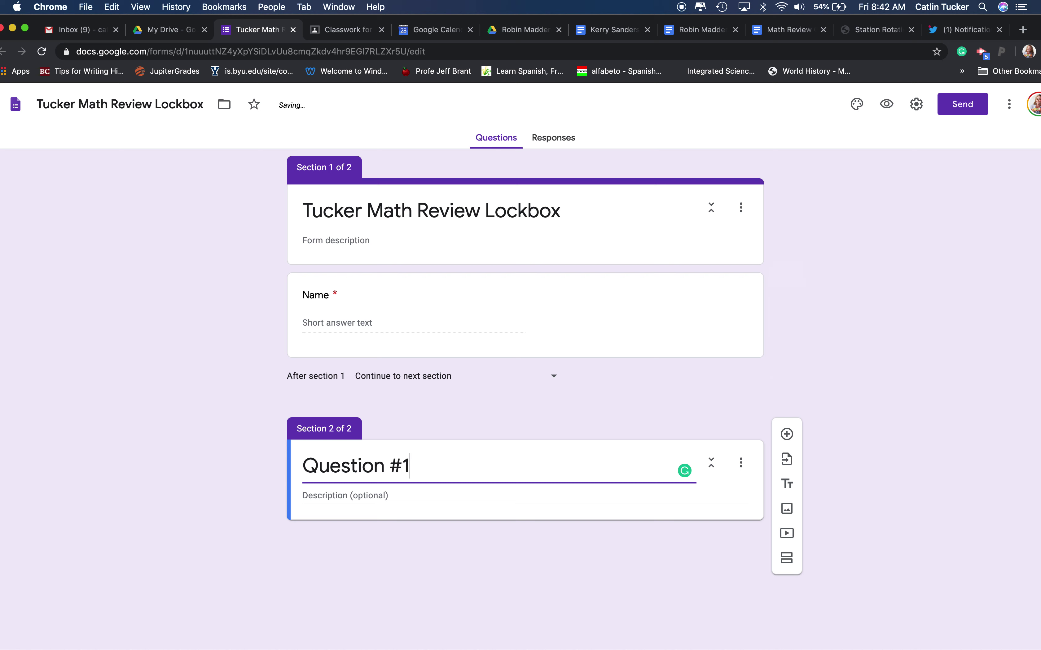
{"action": "left_click", "coordinate": [787, 436]}
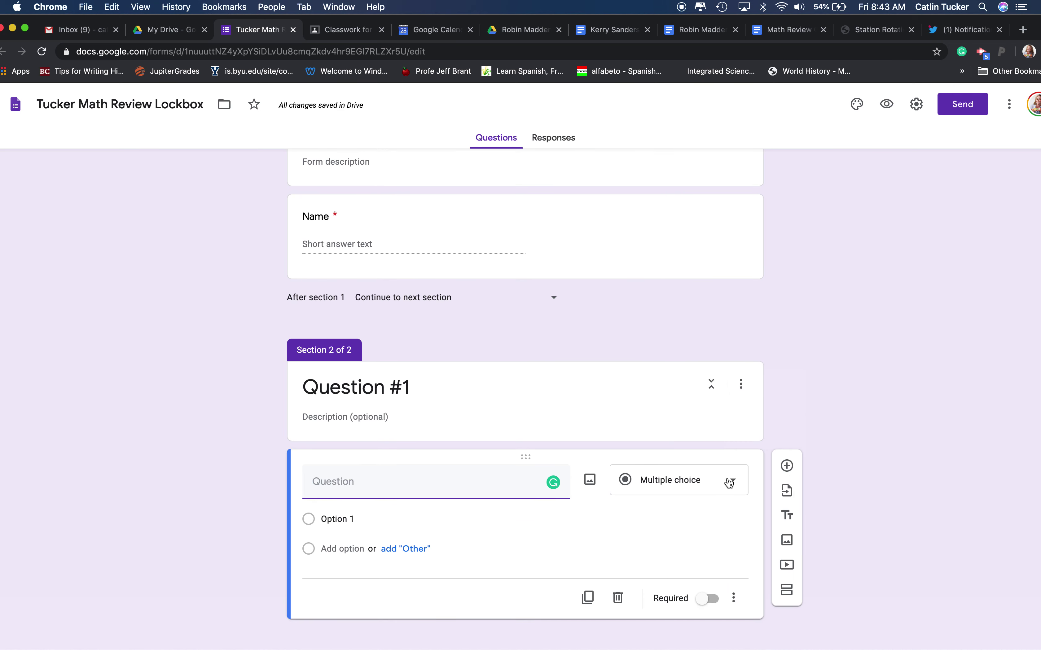
{"action": "left_click", "coordinate": [726, 481]}
{"action": "left_click", "coordinate": [688, 276]}
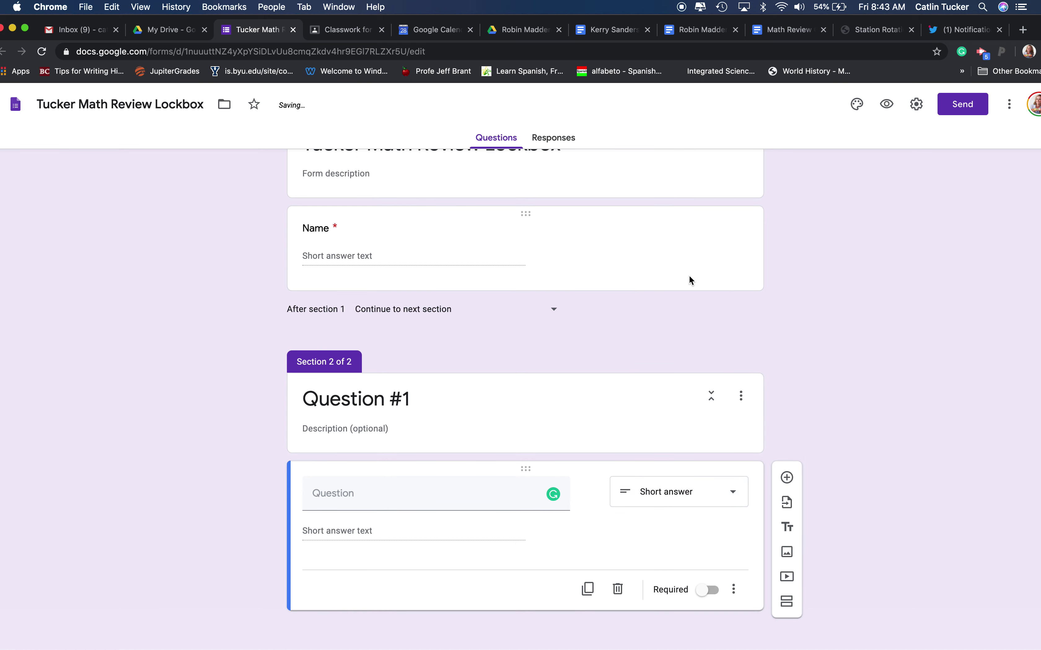
{"action": "left_click", "coordinate": [329, 500]}
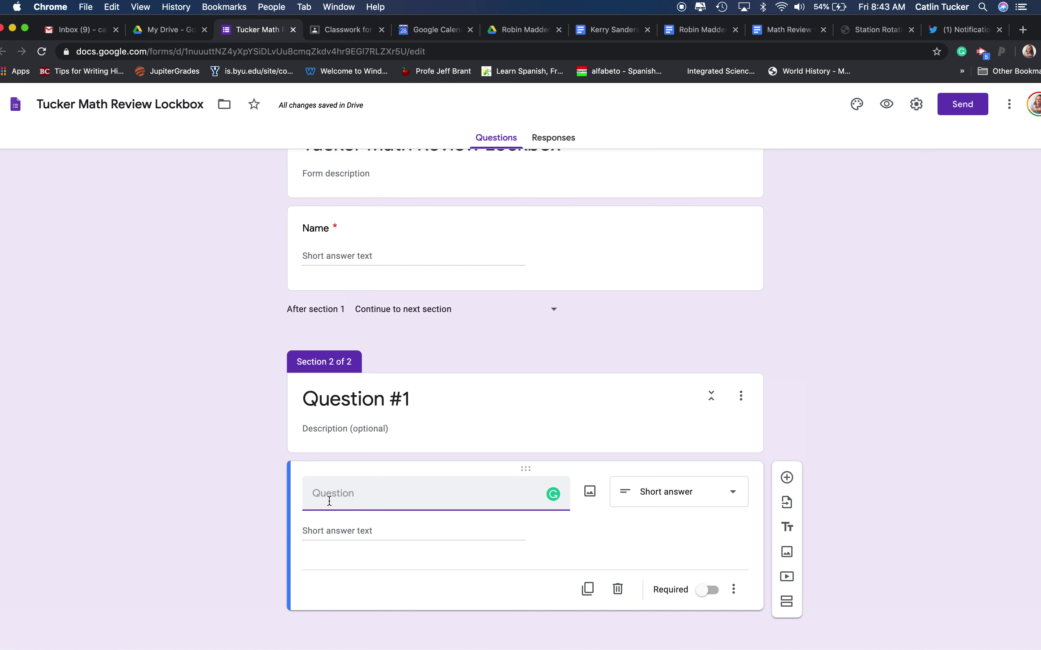
{"action": "type", "text": "5+"}
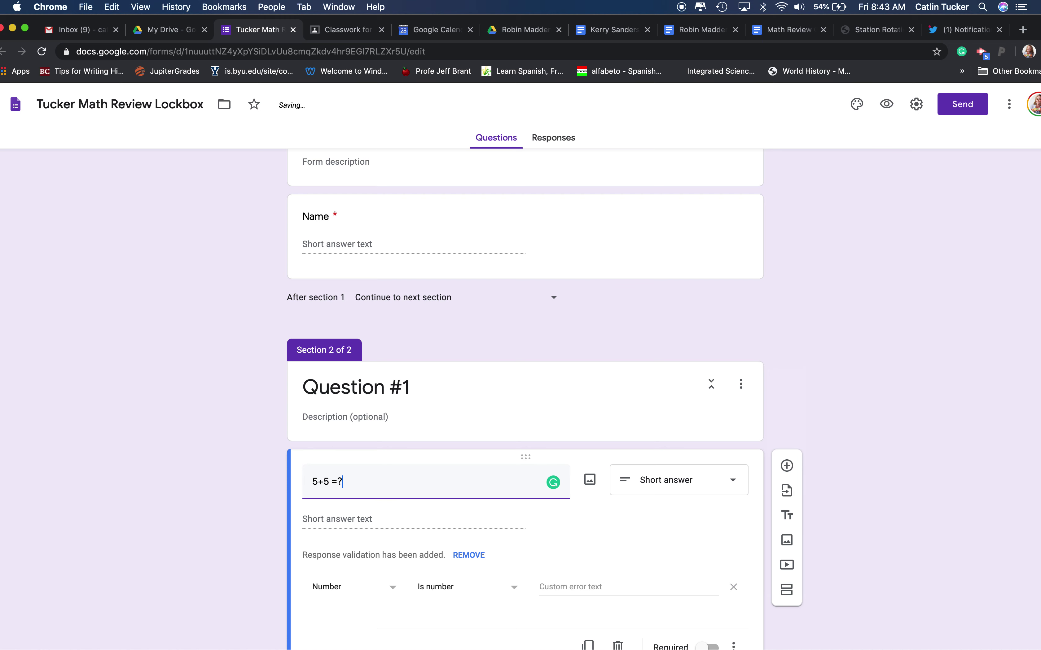
- Set the 5+5 question's response validation to Number equal to 10
{"action": "scroll", "coordinate": [491, 539], "scroll_direction": "down", "scroll_amount": 2}
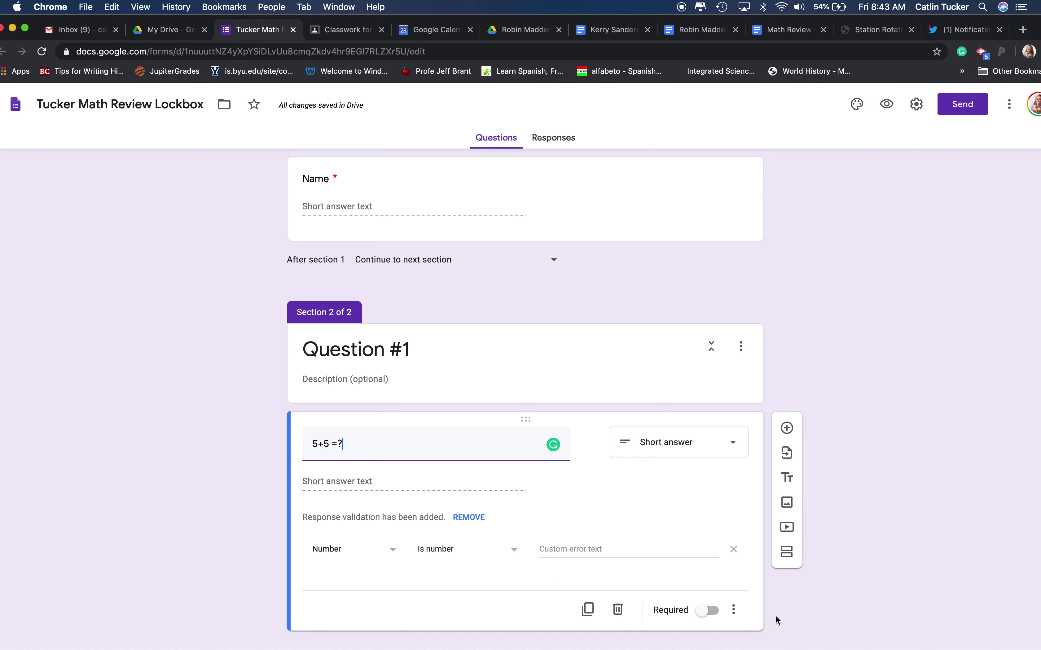
{"action": "left_click", "coordinate": [733, 610]}
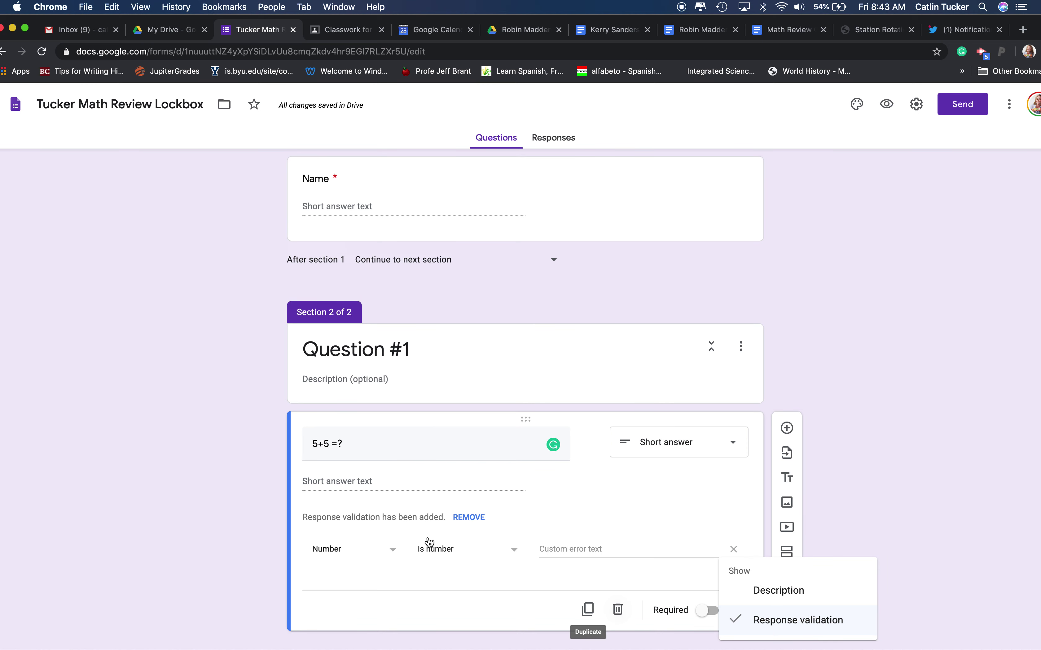
{"action": "left_click", "coordinate": [338, 552]}
{"action": "left_click", "coordinate": [338, 552]}
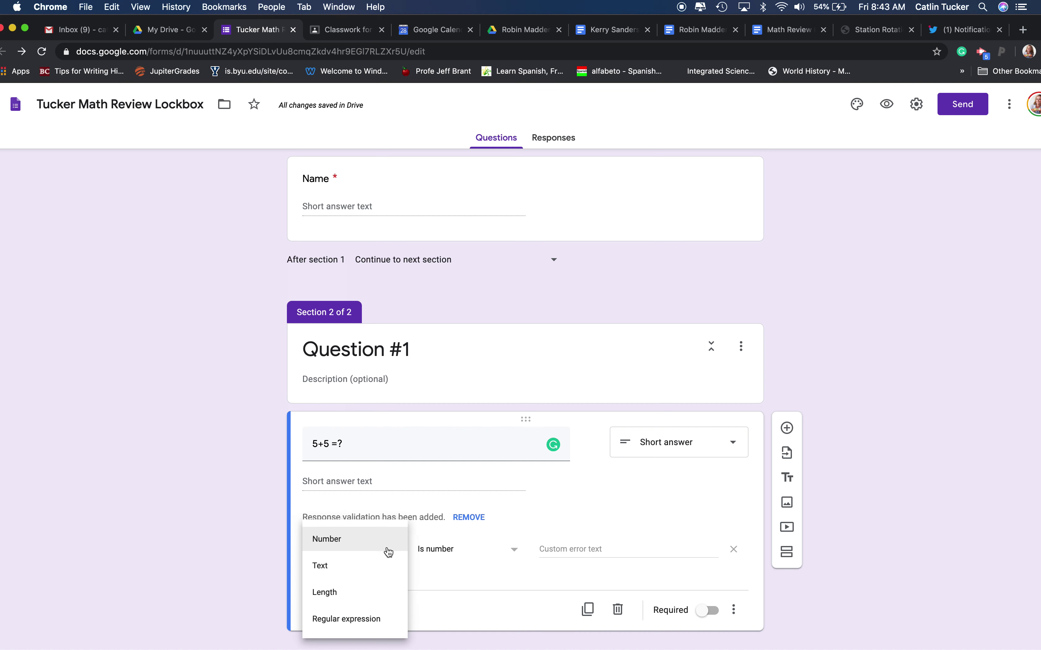
{"action": "left_click", "coordinate": [435, 551]}
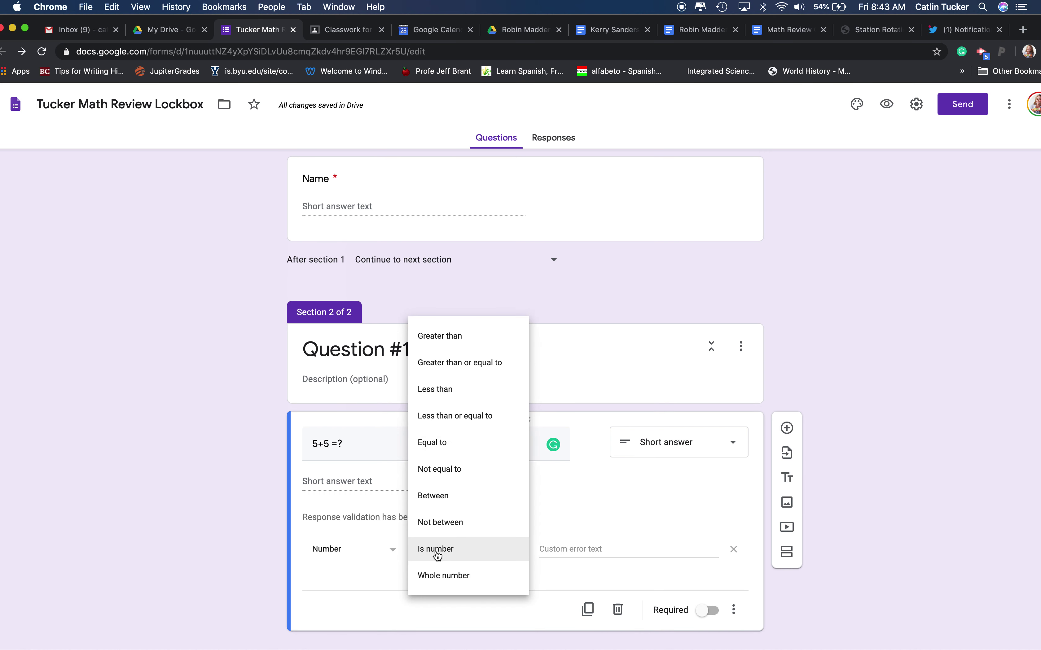
{"action": "left_click", "coordinate": [435, 447]}
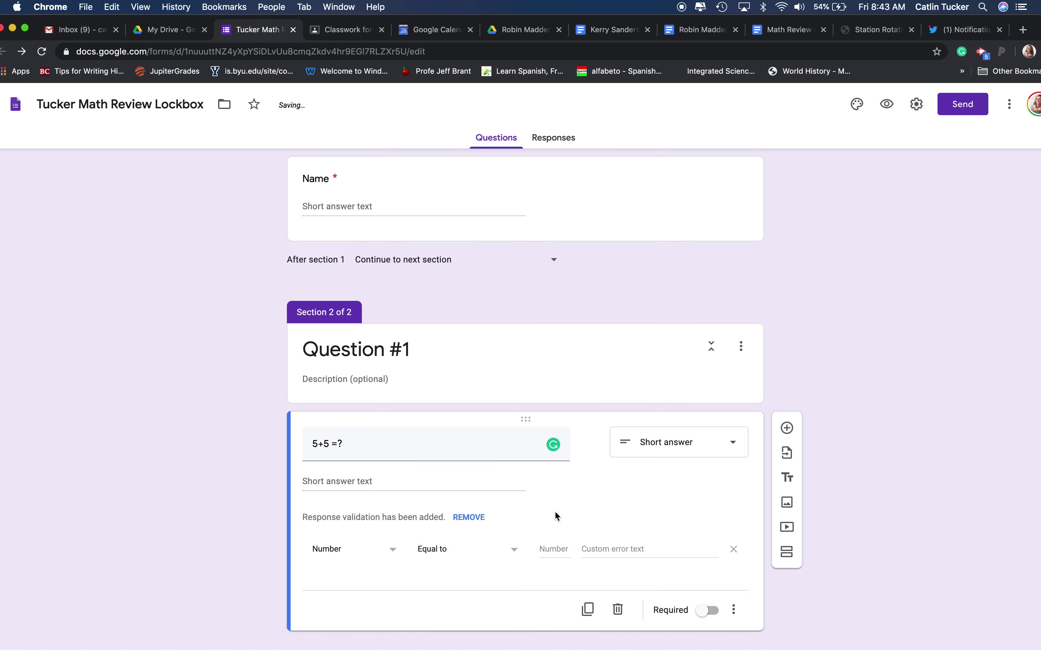
{"action": "left_click", "coordinate": [544, 548]}
{"action": "type", "text": "1"}
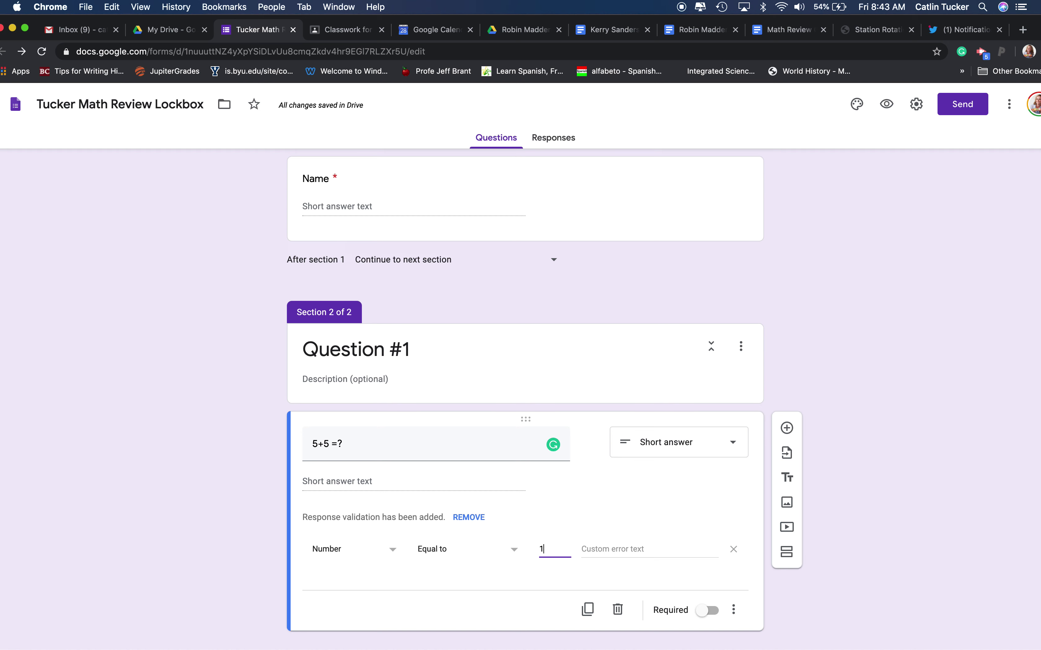
{"action": "type", "text": "0"}
- Add the custom error text 'Try again!' and mark the 5+5 question required
{"action": "left_click", "coordinate": [629, 551]}
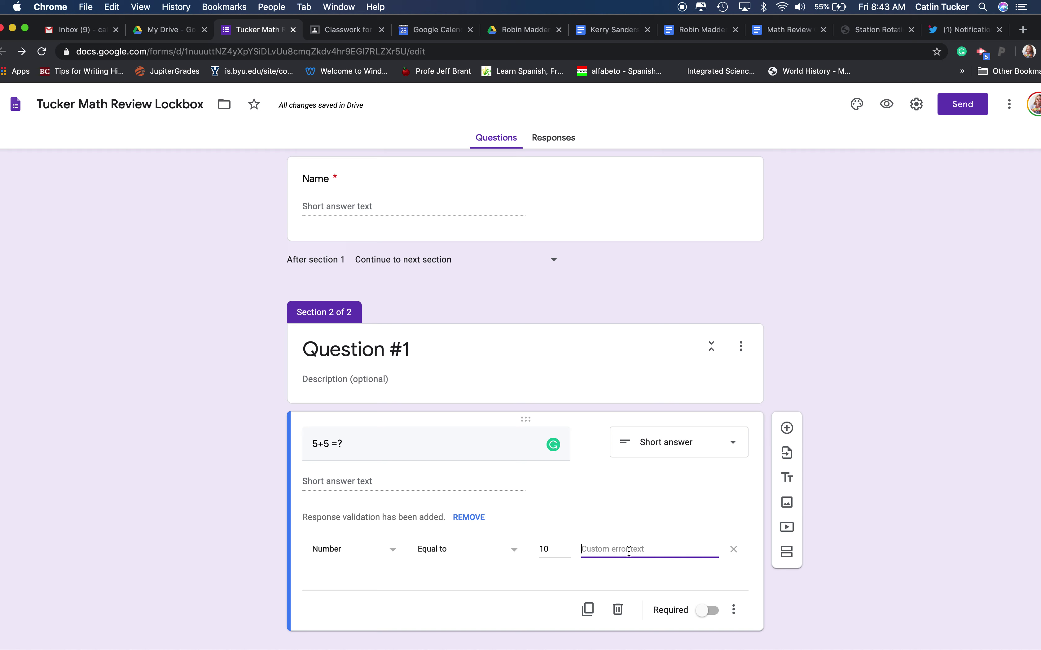
{"action": "type", "text": "Try again!"}
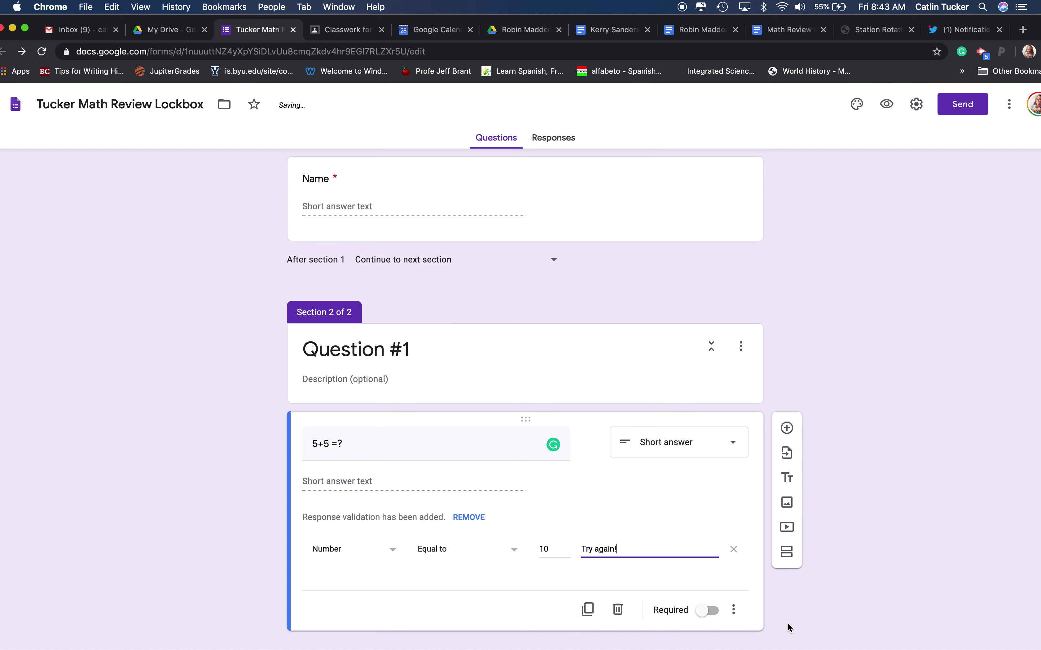
{"action": "left_click", "coordinate": [704, 617]}
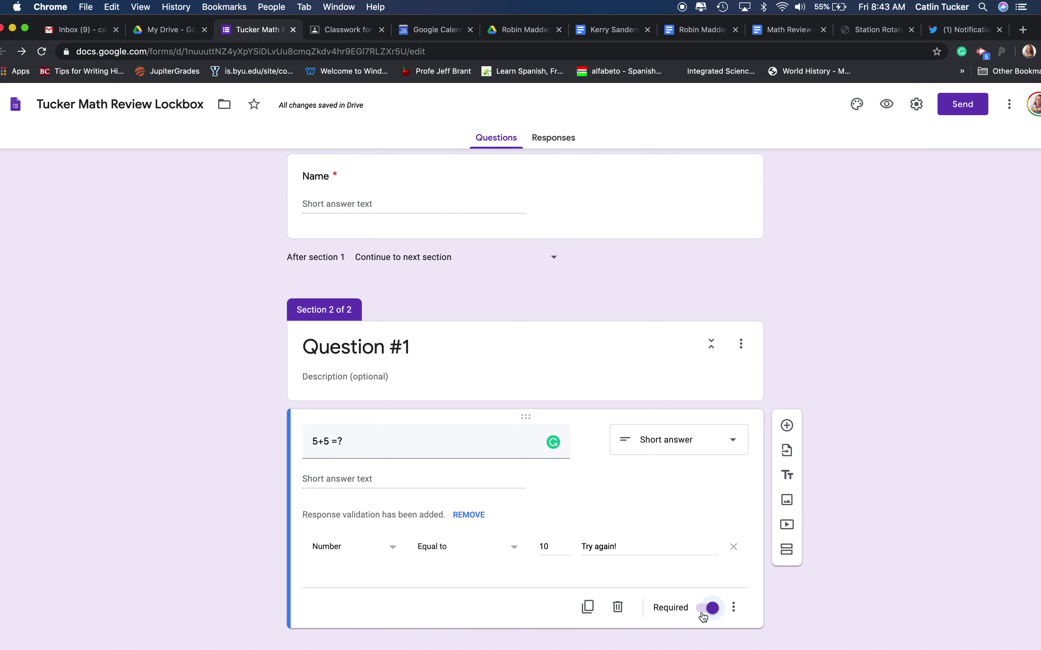
{"action": "scroll", "coordinate": [709, 610], "scroll_direction": "down", "scroll_amount": 1}
- Add a third section titled 'Question #2' and insert a new question in it
{"action": "left_click", "coordinate": [786, 533]}
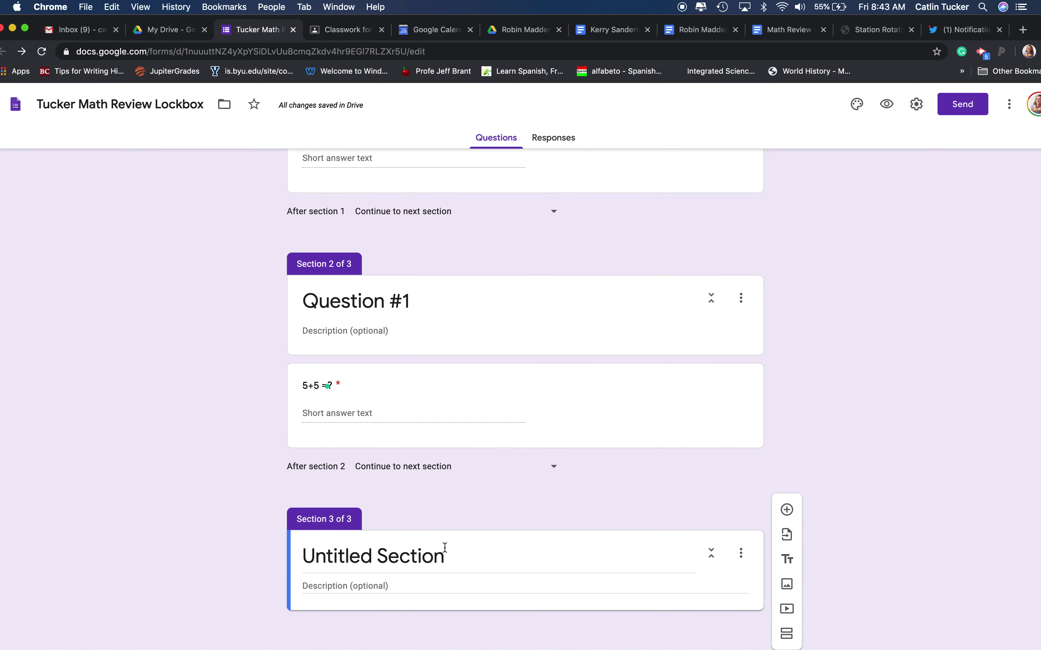
{"action": "left_click", "coordinate": [445, 546]}
{"action": "type", "text": "Question"}
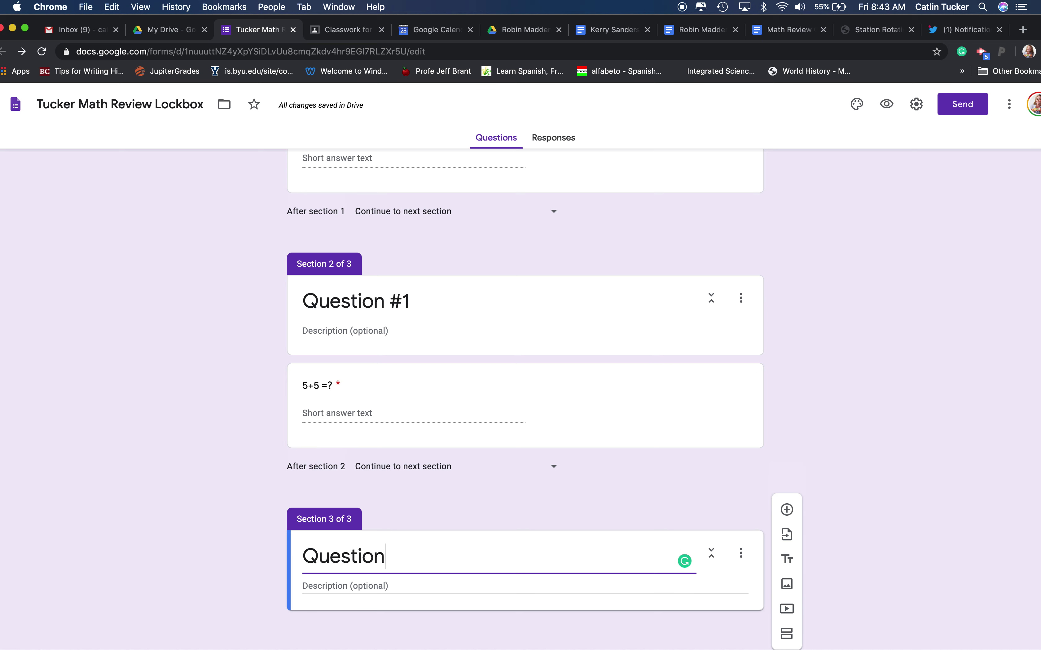
{"action": "type", "text": " #2"}
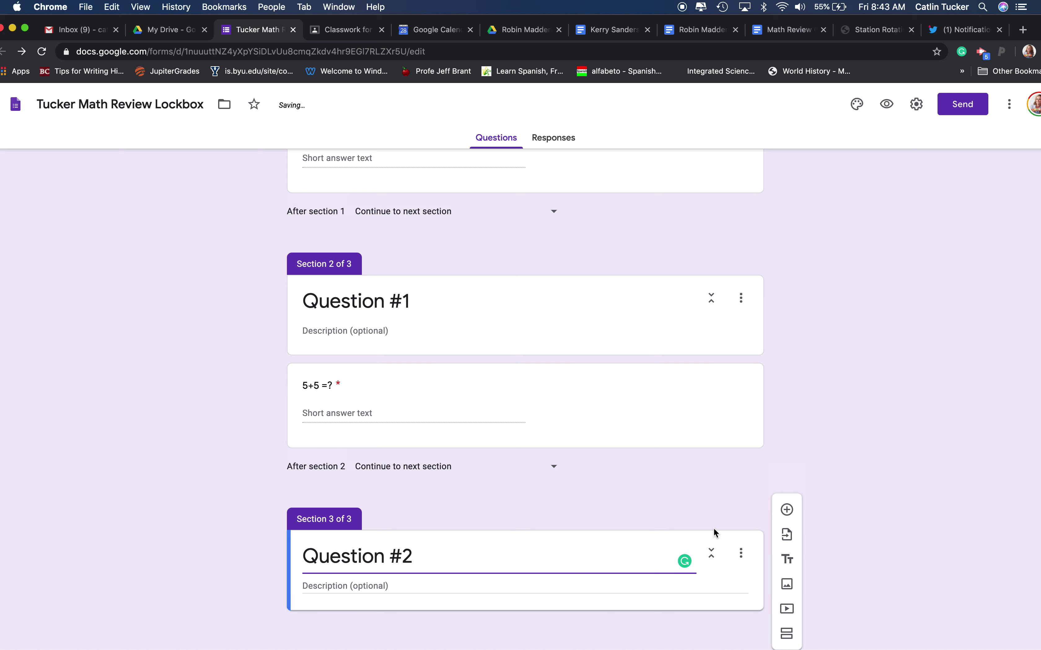
{"action": "left_click", "coordinate": [788, 512]}
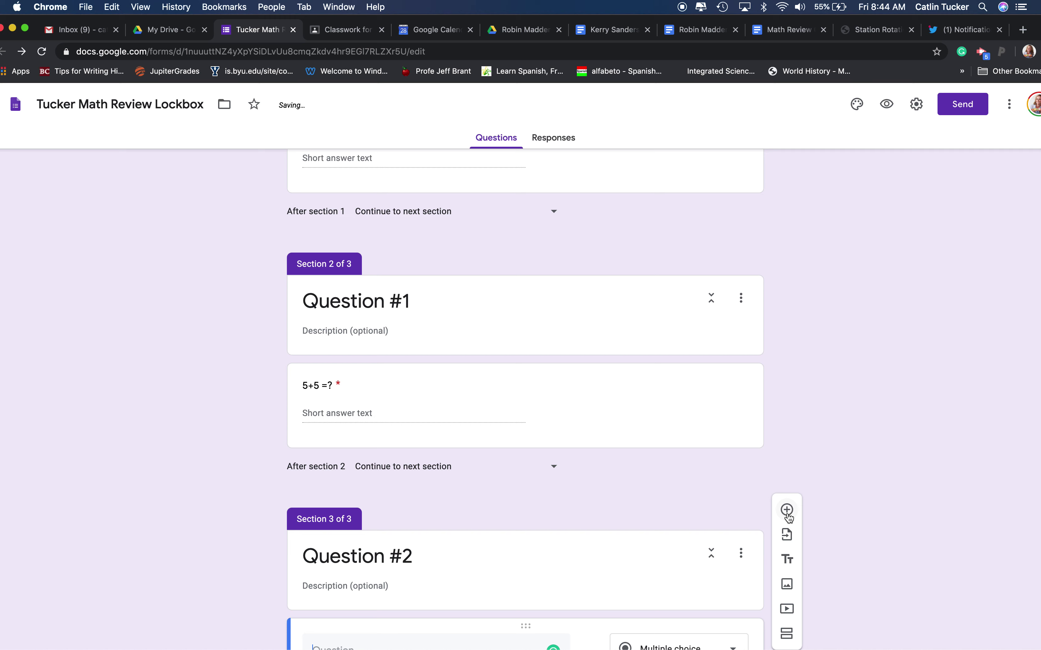
- Make the new question a short answer reading '3-1=?'
{"action": "left_click", "coordinate": [731, 473]}
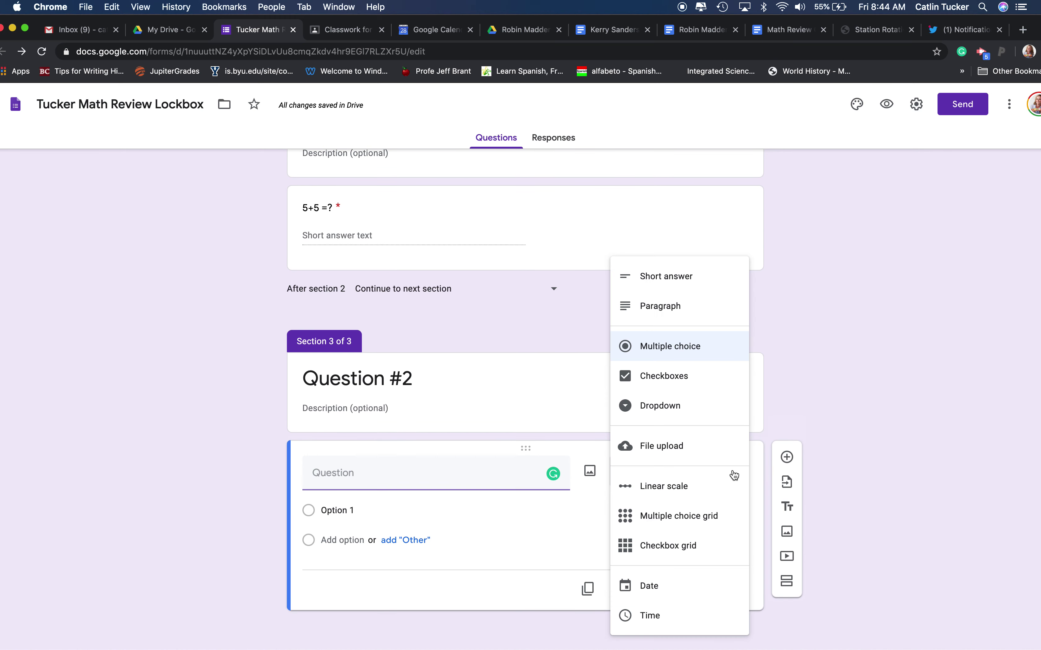
{"action": "left_click", "coordinate": [690, 283]}
{"action": "left_click", "coordinate": [388, 495]}
{"action": "type", "text": "3"}
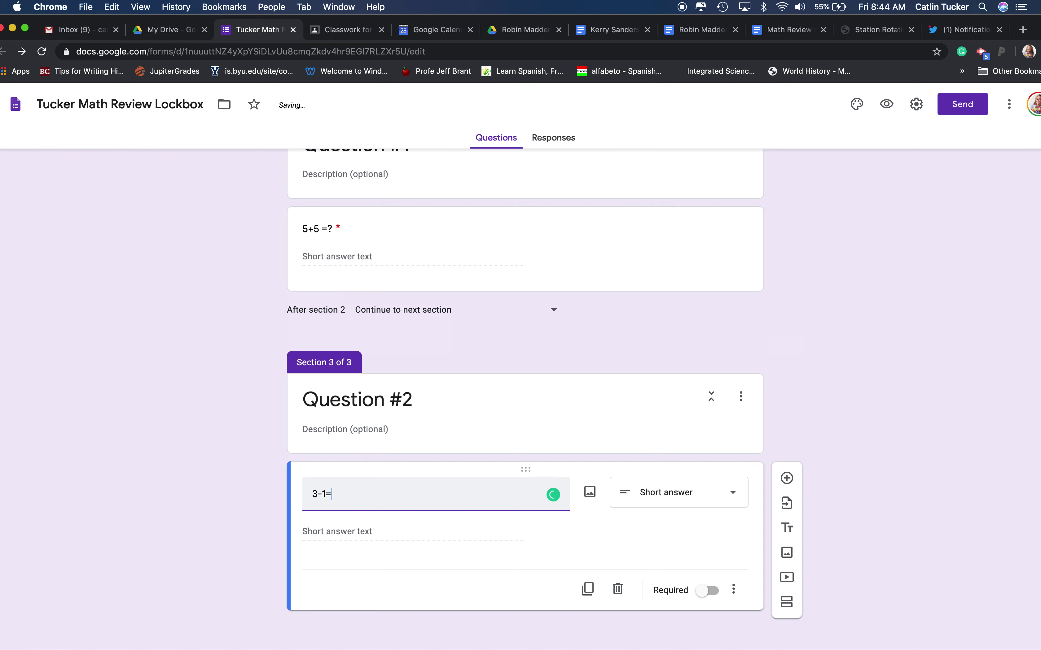
{"action": "type", "text": "-1=?"}
{"action": "scroll", "coordinate": [486, 483], "scroll_direction": "down", "scroll_amount": 2}
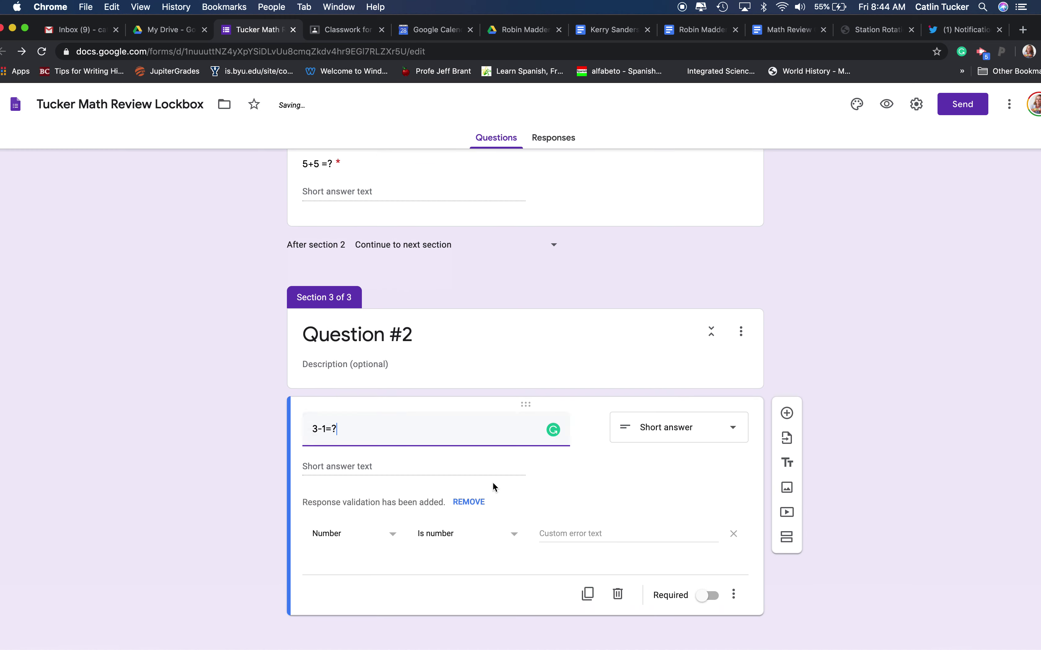
- Set the '3-1=?' question's validation to Number equal to 2
{"action": "left_click", "coordinate": [728, 426]}
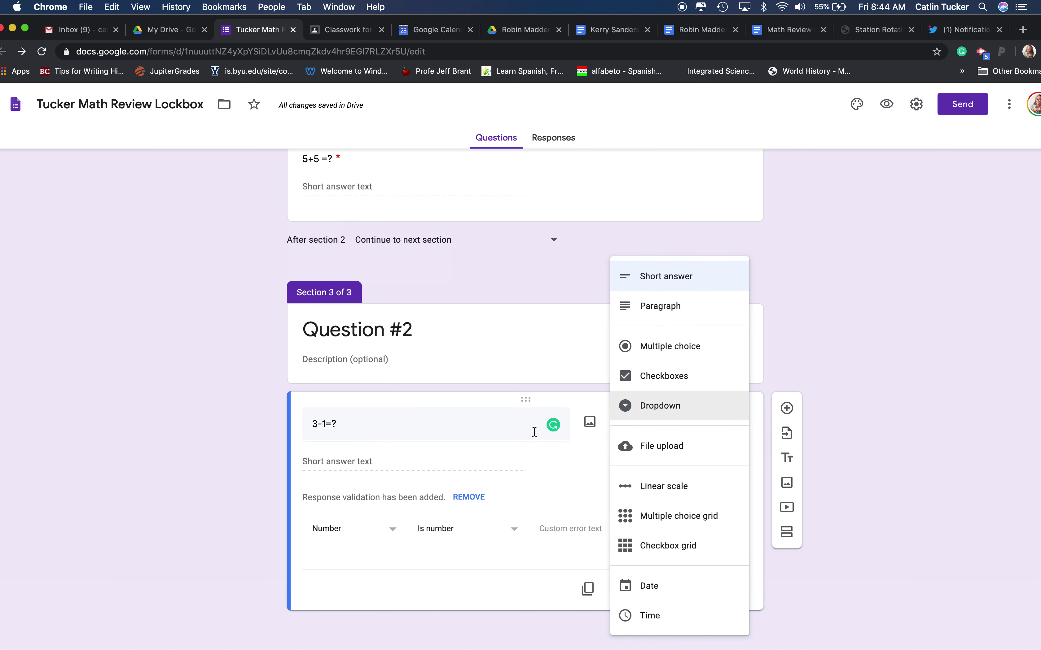
{"action": "left_click", "coordinate": [359, 512]}
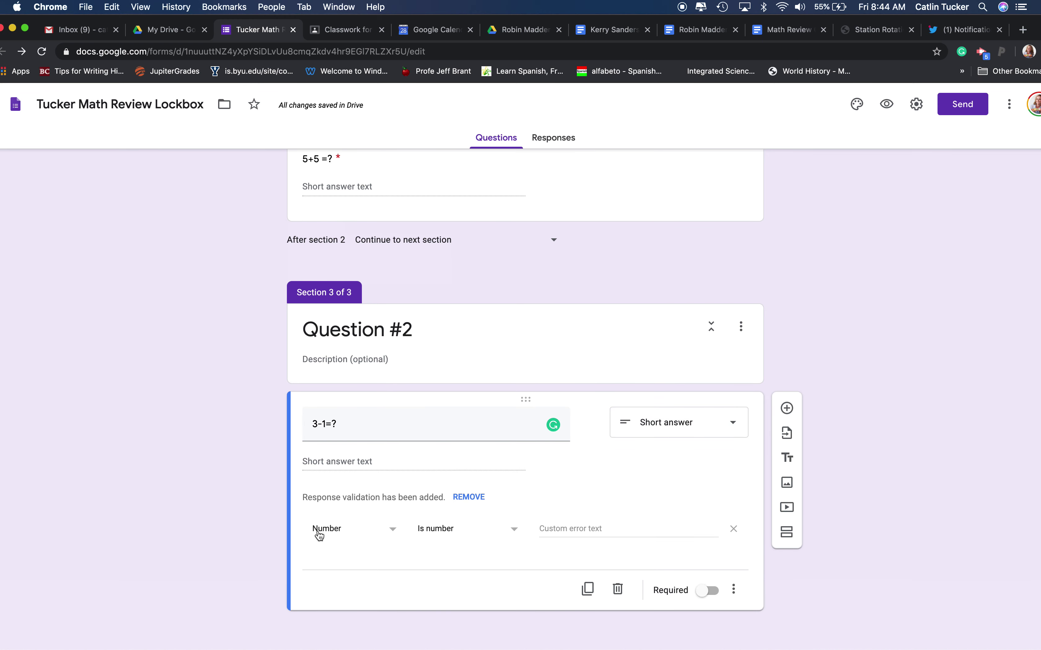
{"action": "left_click", "coordinate": [453, 533]}
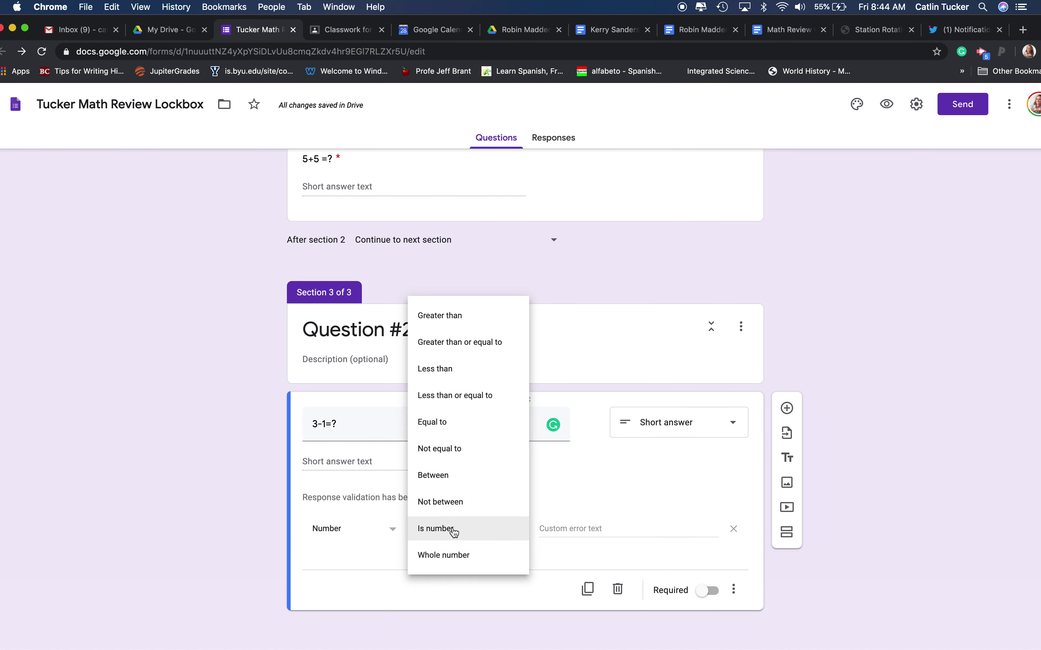
{"action": "left_click", "coordinate": [443, 424]}
{"action": "left_click", "coordinate": [553, 533]}
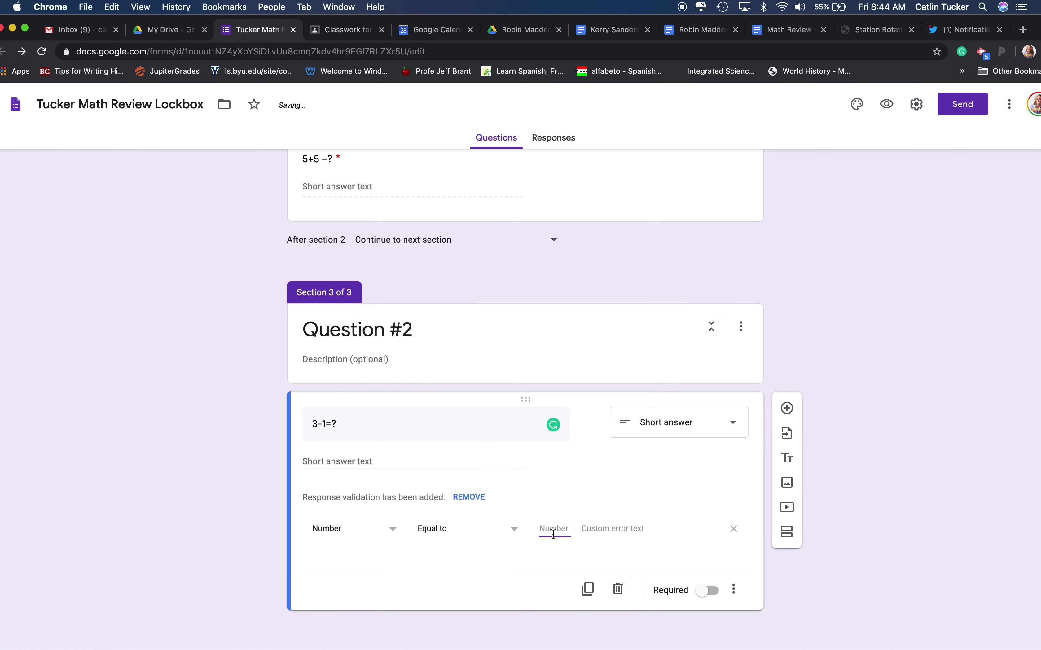
{"action": "type", "text": "2"}
- Add the error text 'Try again!' and mark the '3-1=?' question required
{"action": "left_click", "coordinate": [597, 534]}
{"action": "type", "text": "Try agi"}
{"action": "key", "text": "BackSpace"}
{"action": "type", "text": "ain!"}
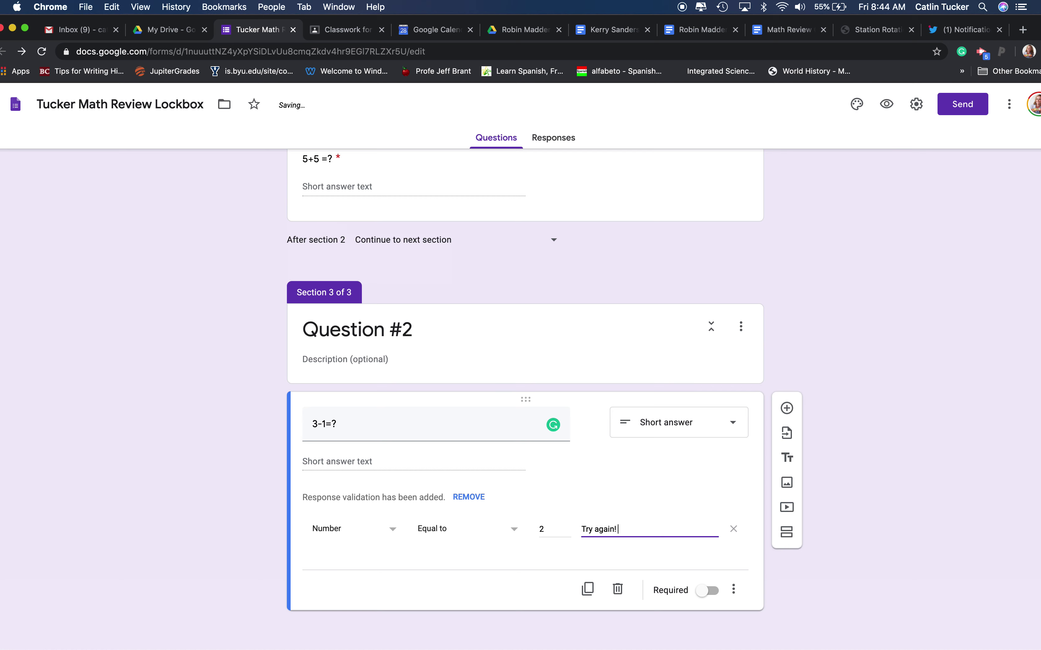
{"action": "left_click", "coordinate": [704, 593]}
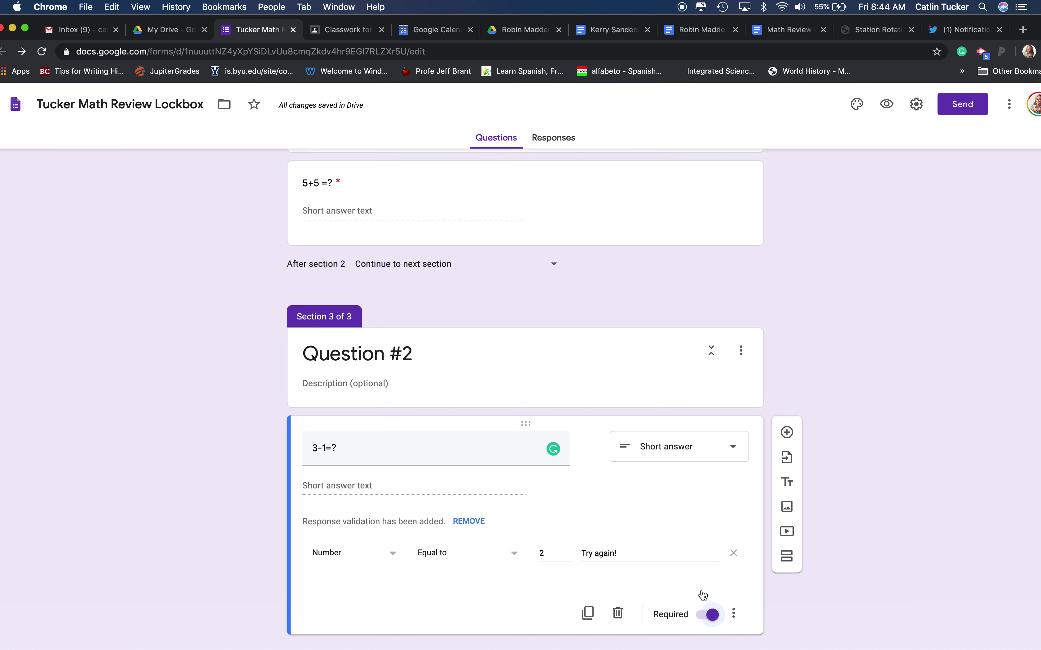
{"action": "scroll", "coordinate": [701, 594], "scroll_direction": "up", "scroll_amount": 10}
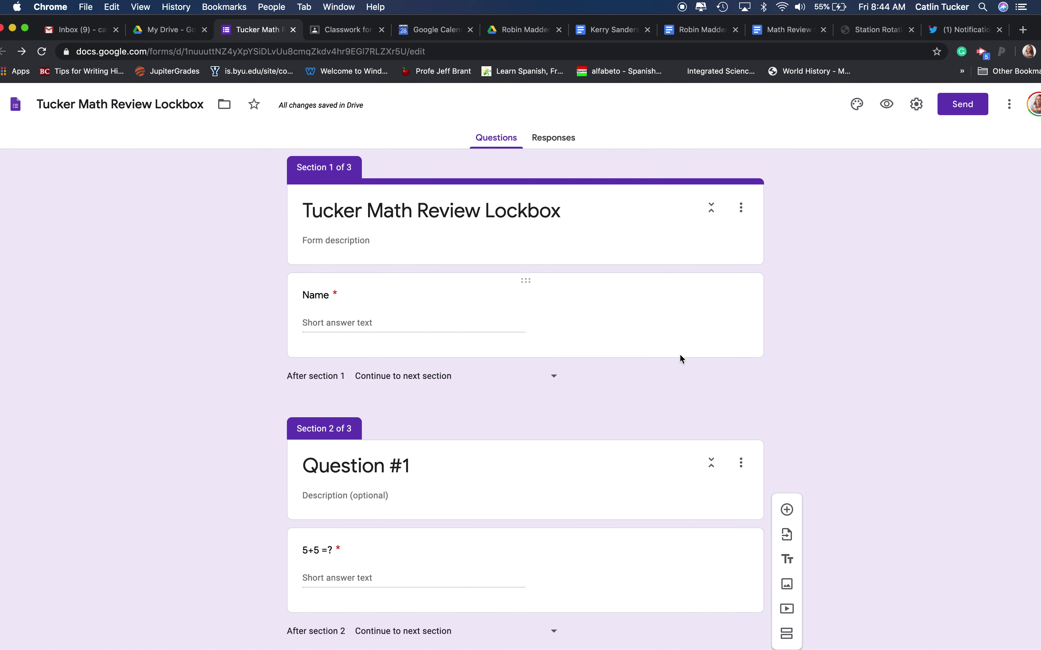
- Preview the form, enter a name, and continue to the Question #1 page
{"action": "left_click", "coordinate": [886, 105]}
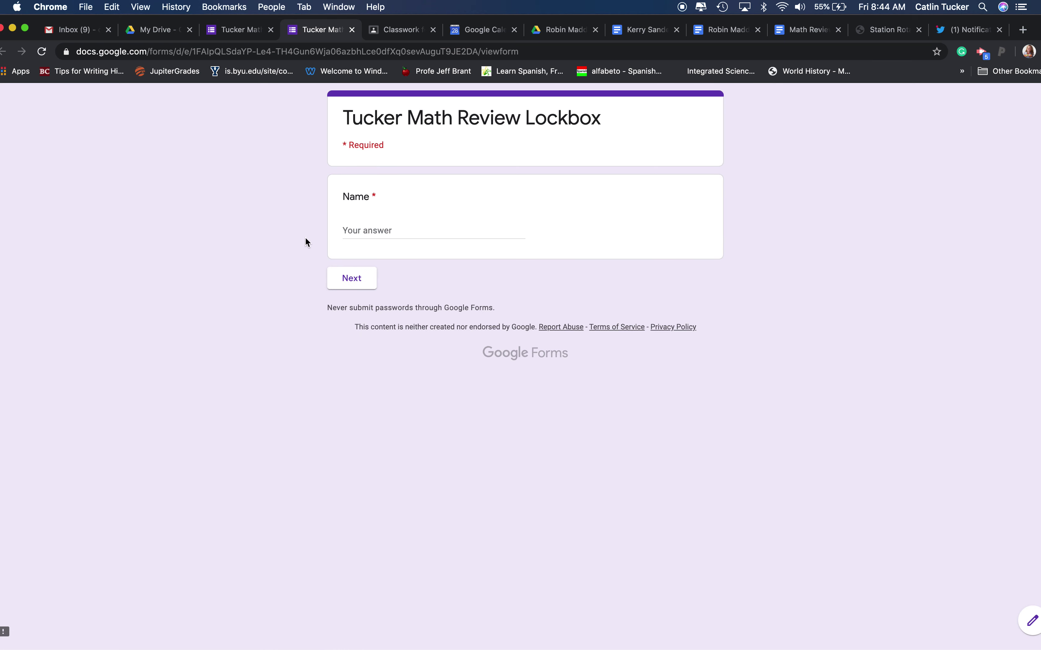
{"action": "left_click", "coordinate": [360, 234]}
{"action": "type", "text": "Tucker"}
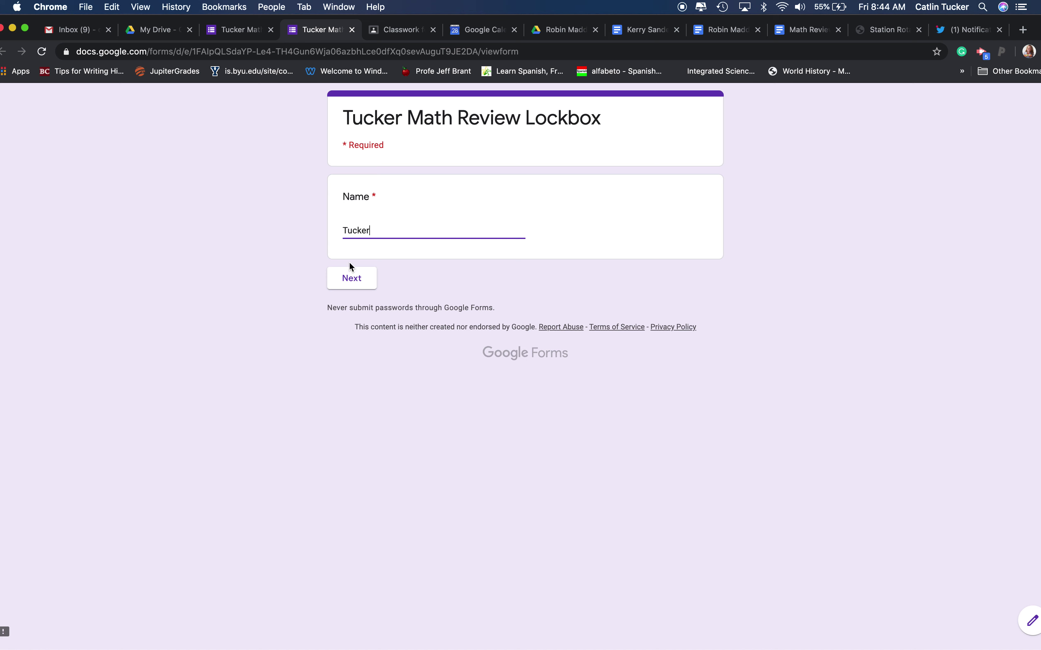
{"action": "left_click", "coordinate": [351, 282]}
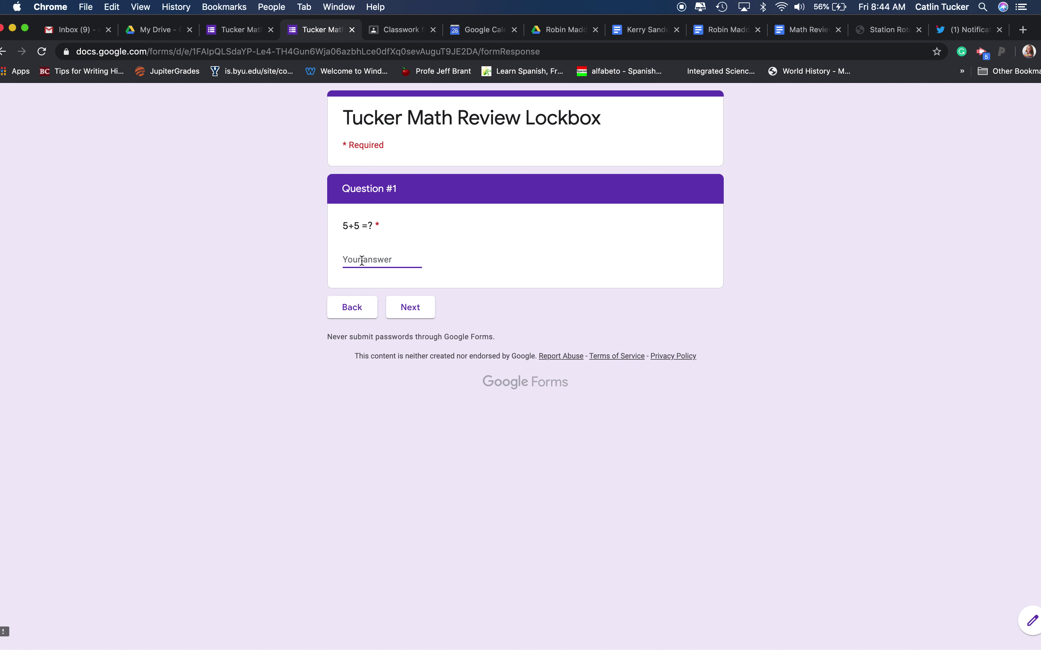
- Answer 9 to see it rejected, correct it to 10, and advance to Question #2
{"action": "type", "text": "9"}
{"action": "left_click", "coordinate": [417, 309]}
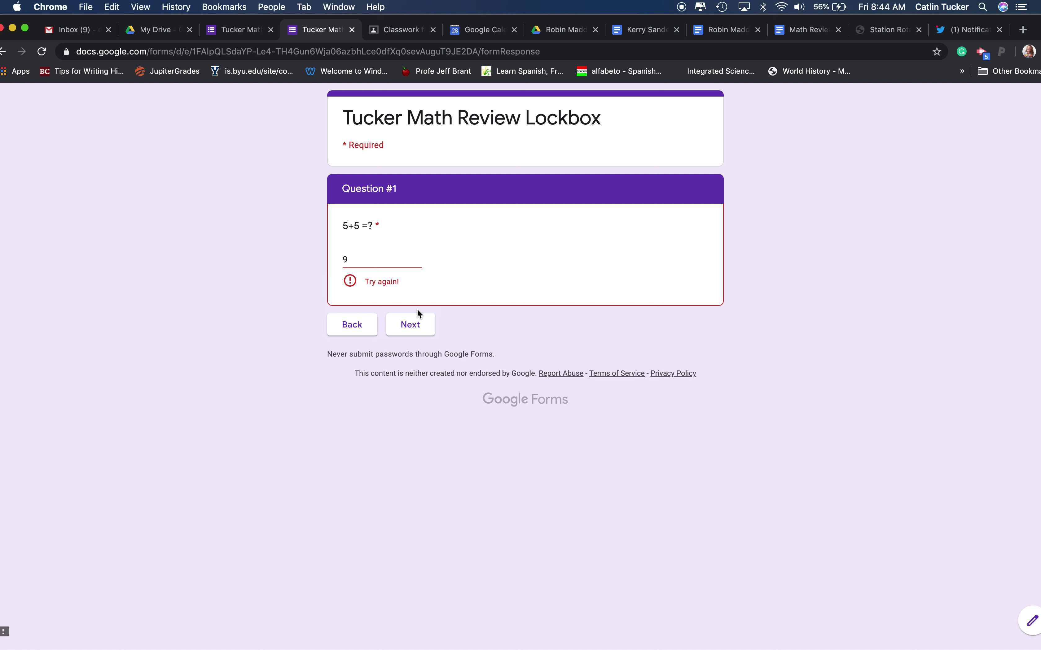
{"action": "left_click", "coordinate": [366, 259]}
{"action": "key", "text": "BackSpace"}
{"action": "type", "text": "10"}
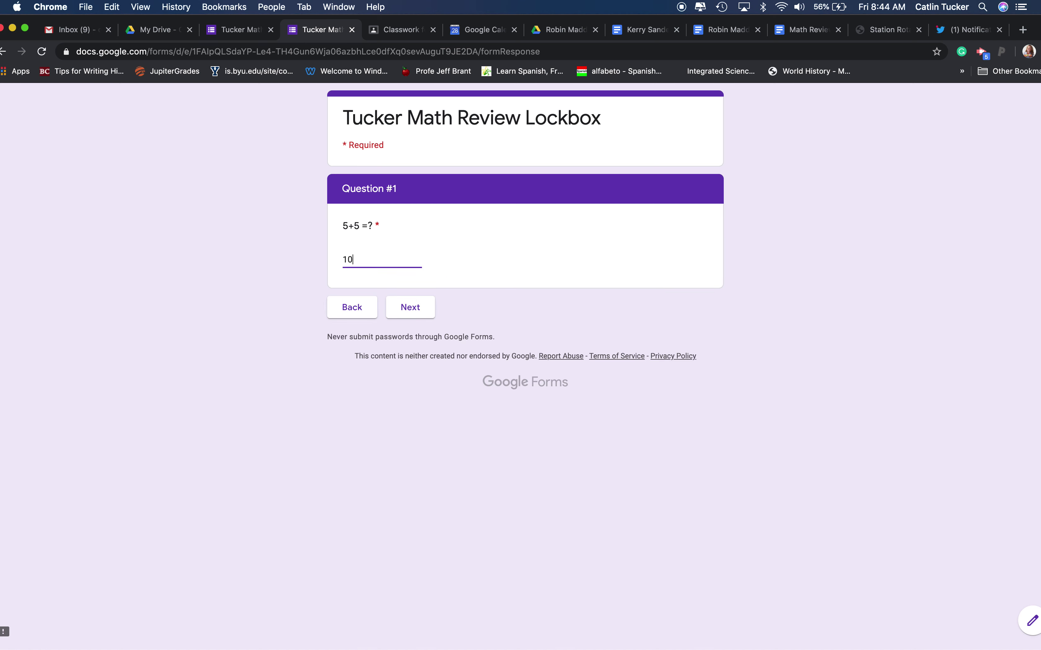
{"action": "left_click", "coordinate": [419, 309]}
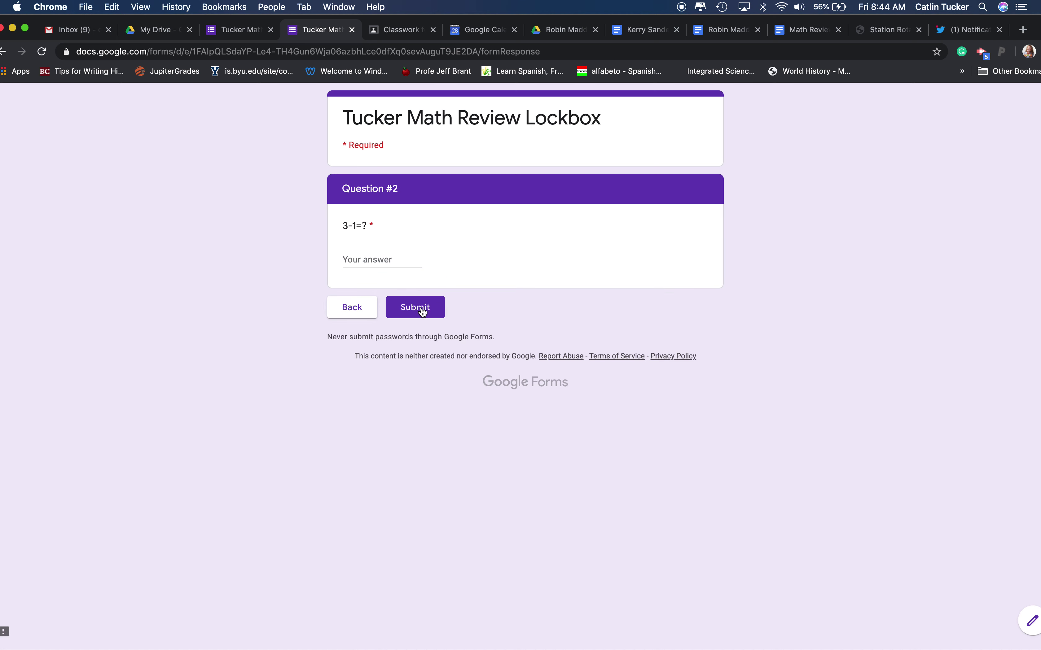